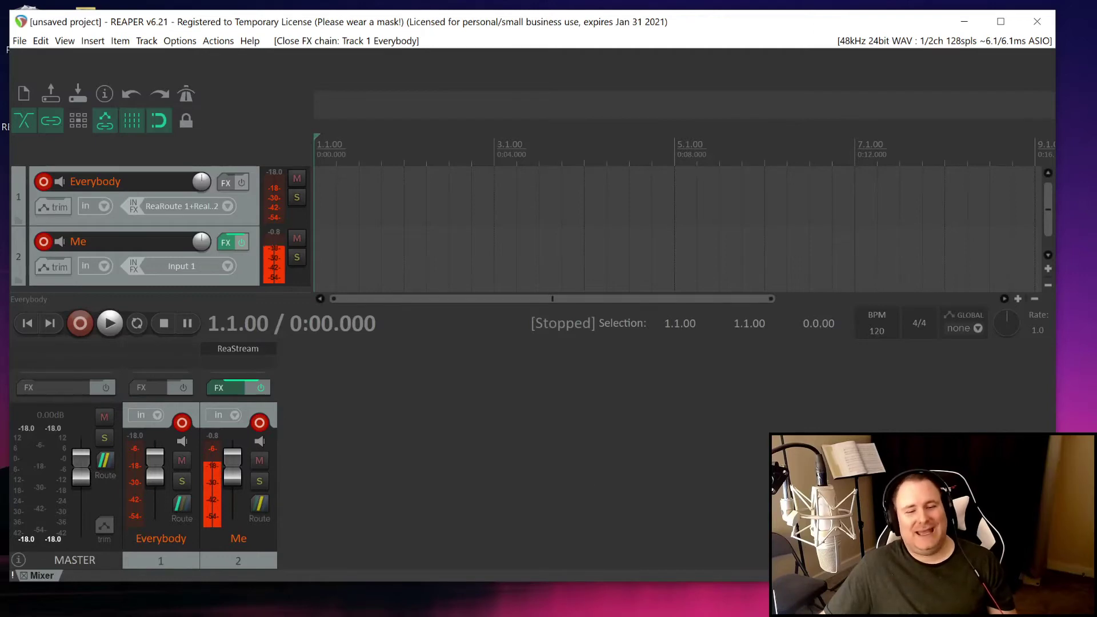
# Switch to Jamulus, review its soundcard and channel mapping settings, close them and return to REAPER.
pyautogui.hotkey('alt', 'Tab')
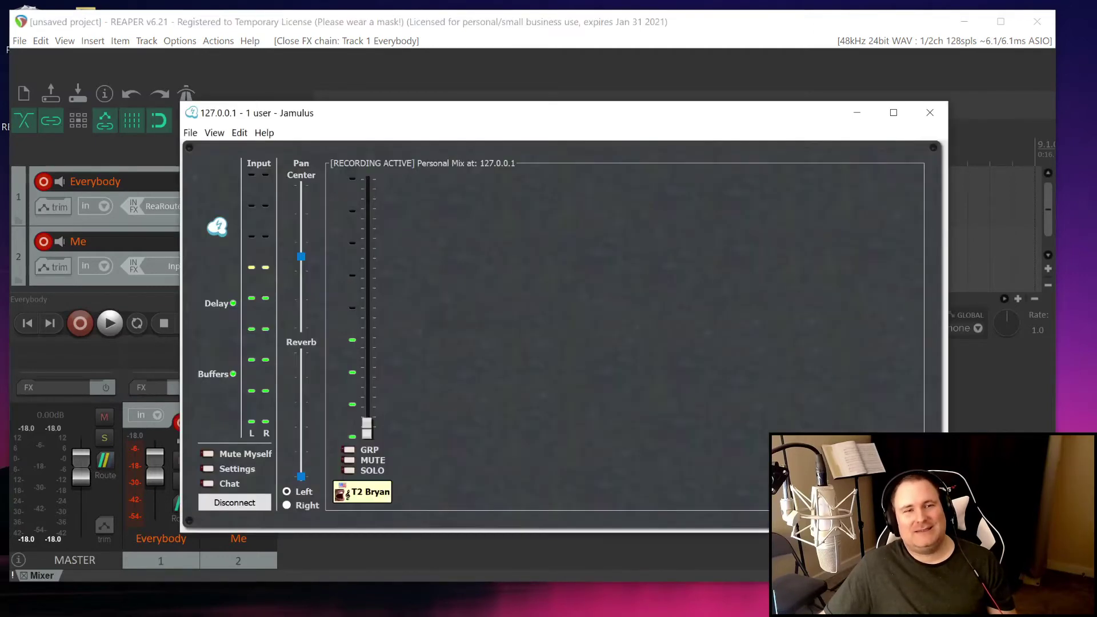
pyautogui.click(235, 467)
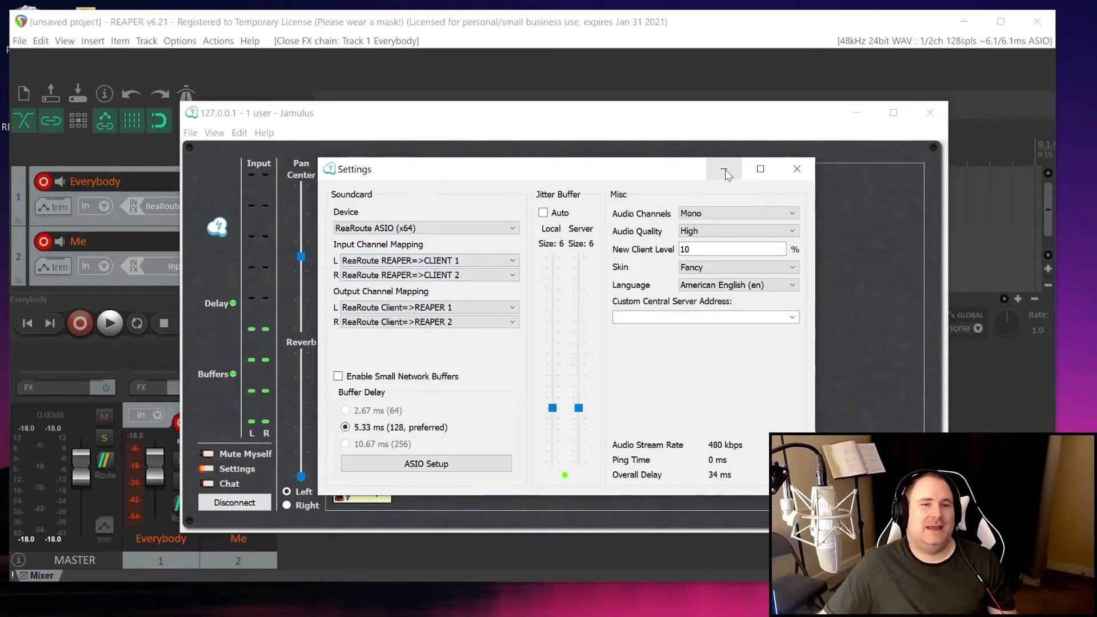
pyautogui.click(797, 171)
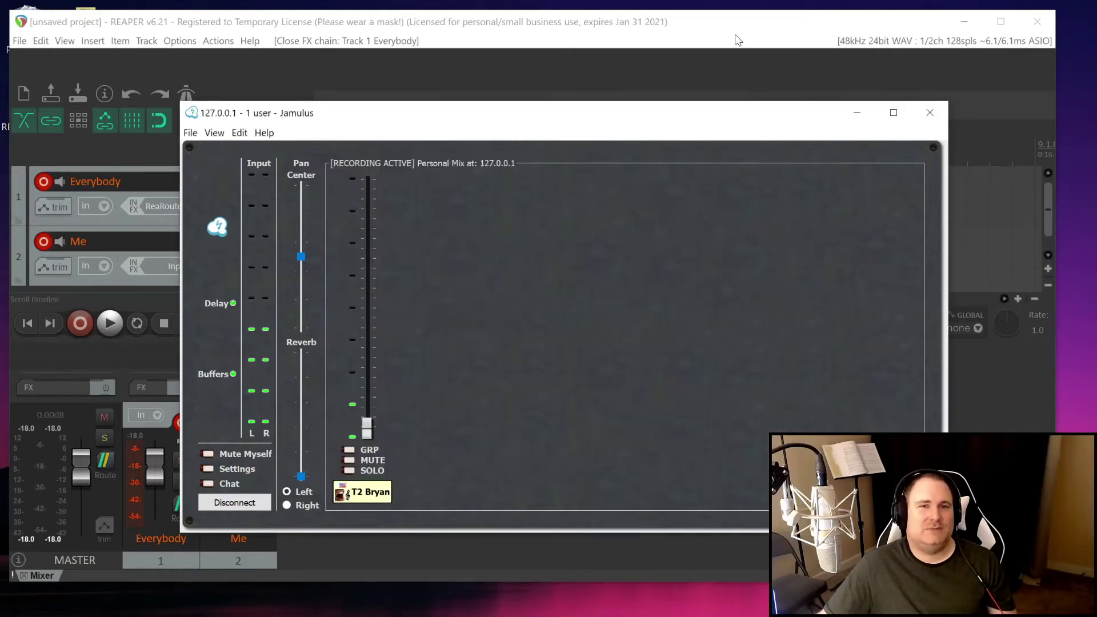
pyautogui.click(737, 39)
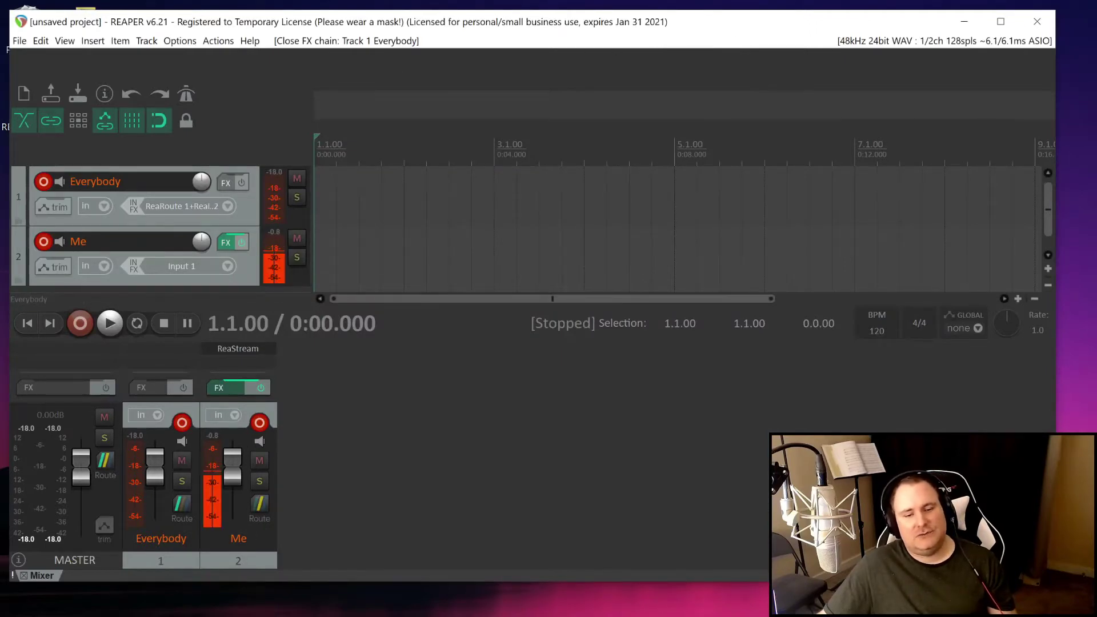
# Raise the only channel fader in the Jamulus personal mix to about mid-height, check REAPER's meters, and lower the fader again.
pyautogui.hotkey('alt', 'Tab')
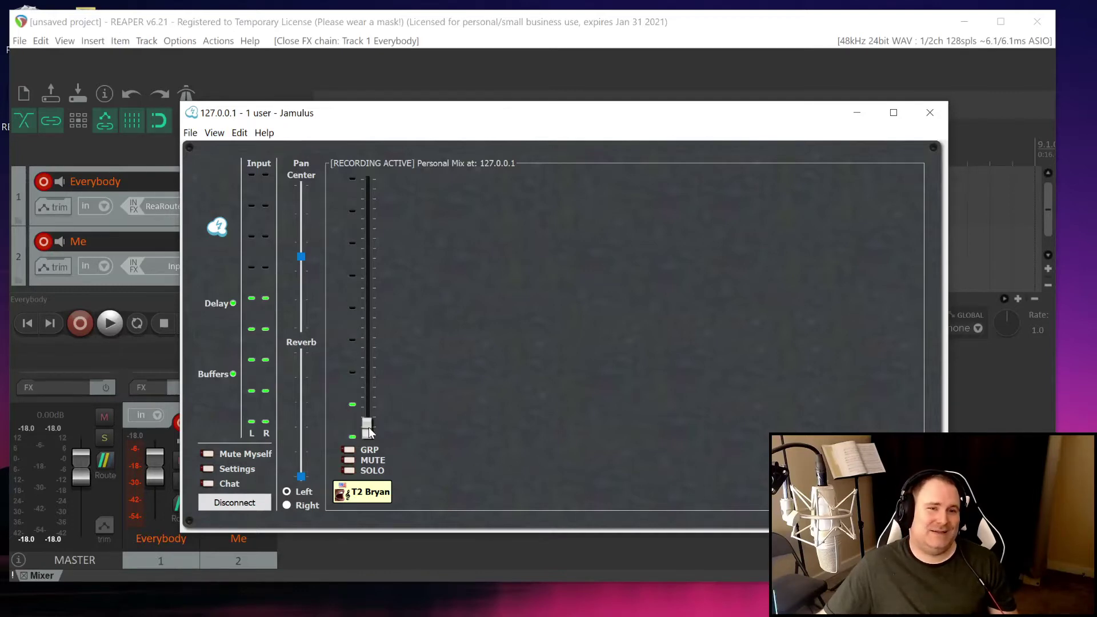
pyautogui.moveTo(368, 432); pyautogui.dragTo(378, 293)
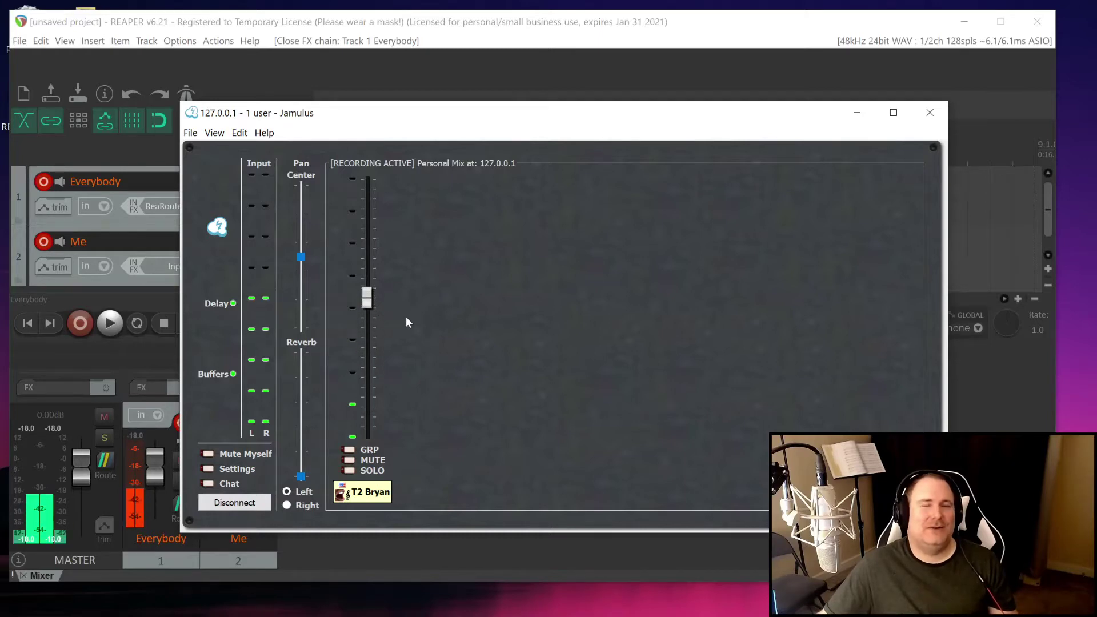
pyautogui.click(716, 31)
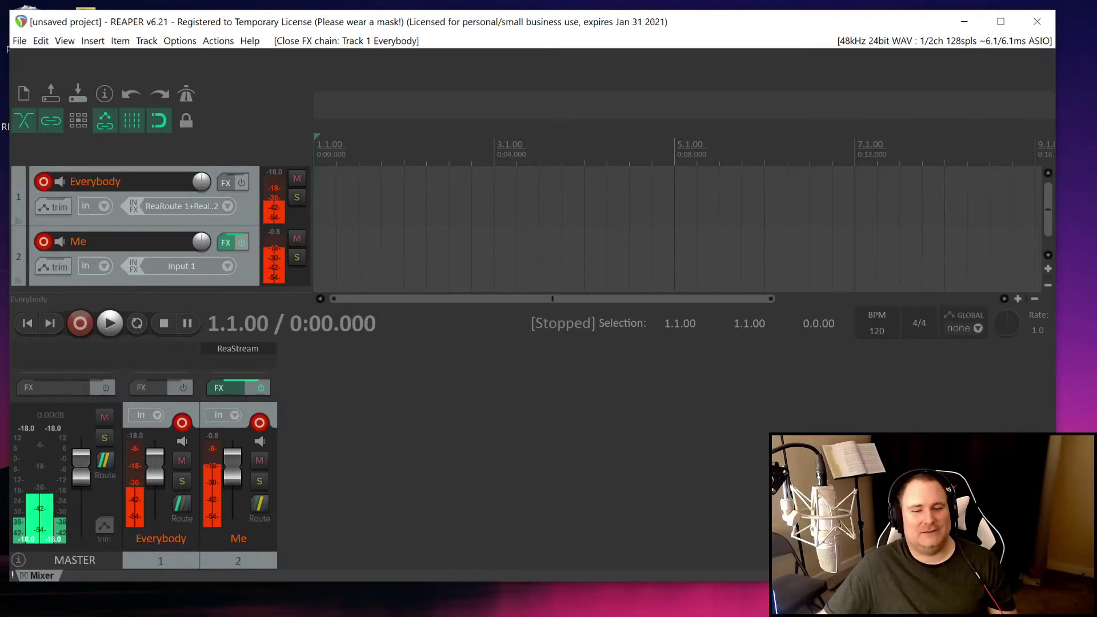
pyautogui.hotkey('alt', 'Tab')
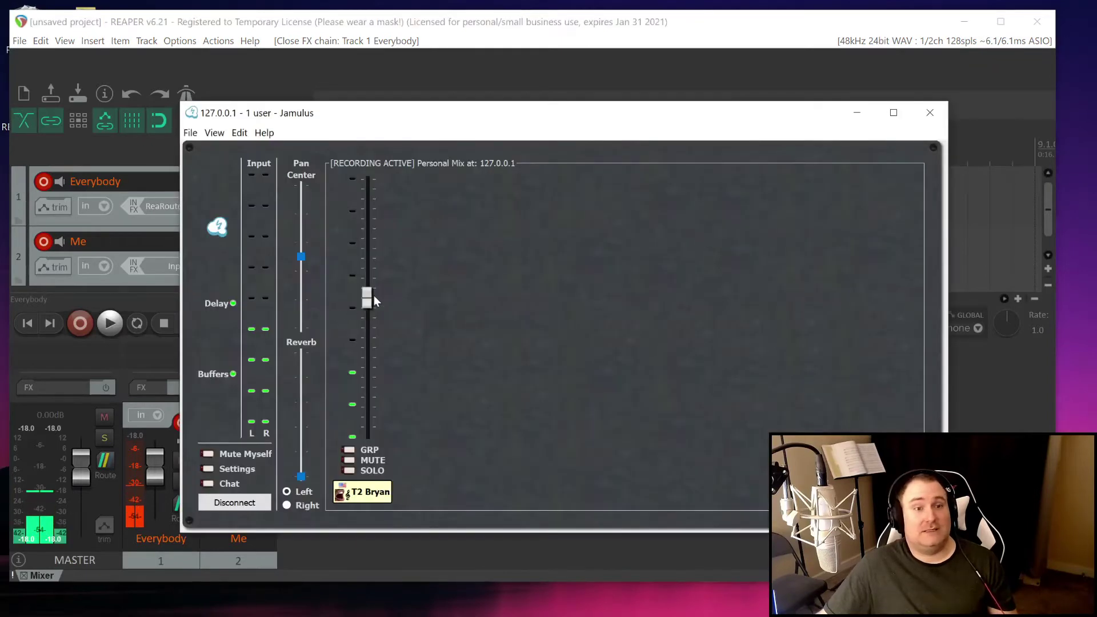
pyautogui.click(376, 427)
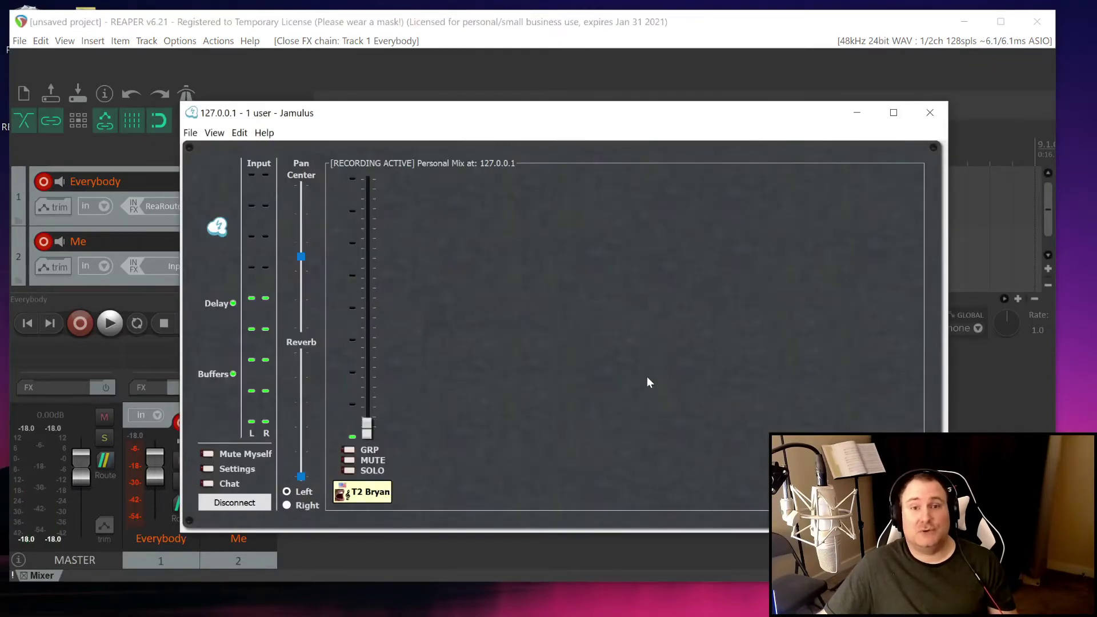
# Minimize Jamulus and REAPER, switch to Chrome, and open the ReaPlugs - REAPER page from the "reastream for reaper" search results.
pyautogui.click(856, 116)
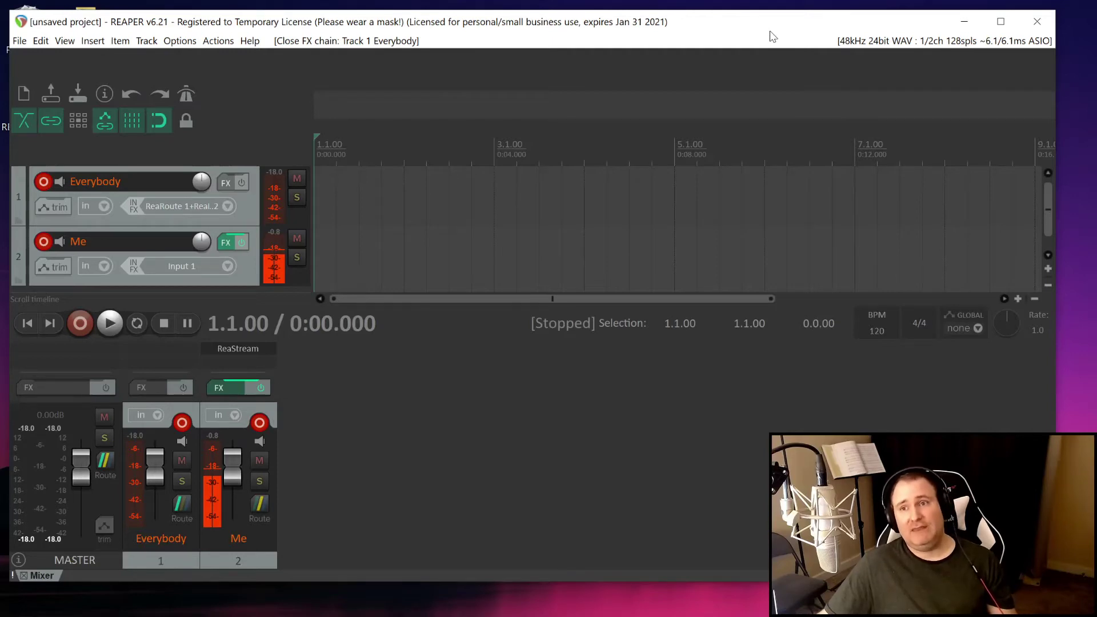
pyautogui.click(965, 24)
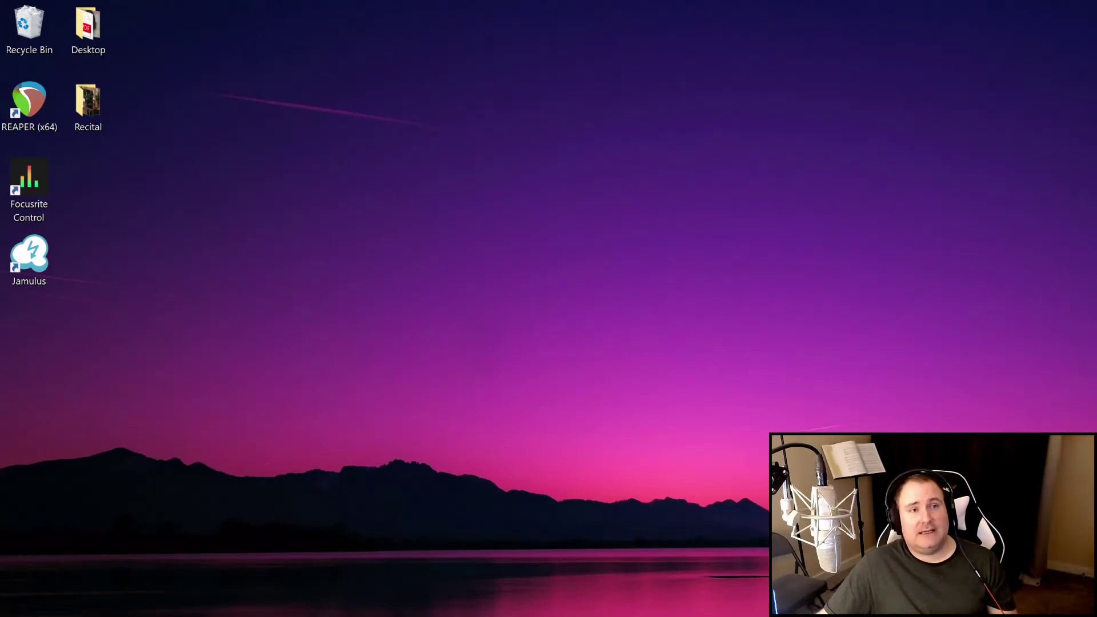
pyautogui.hotkey('alt', 'Tab')
pyautogui.click(194, 90)
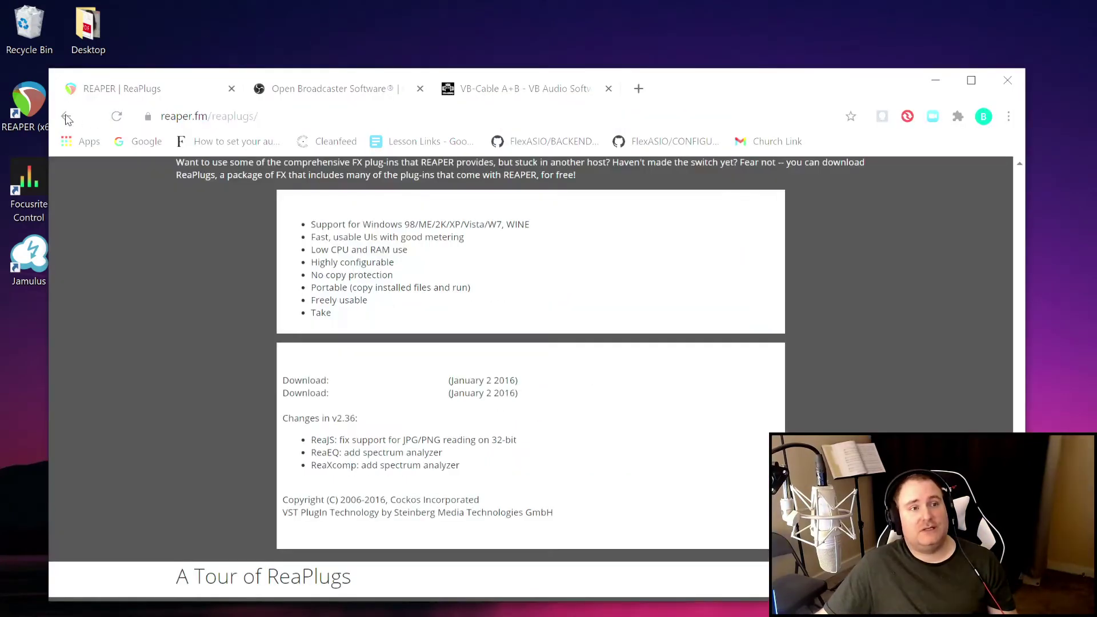
pyautogui.click(68, 117)
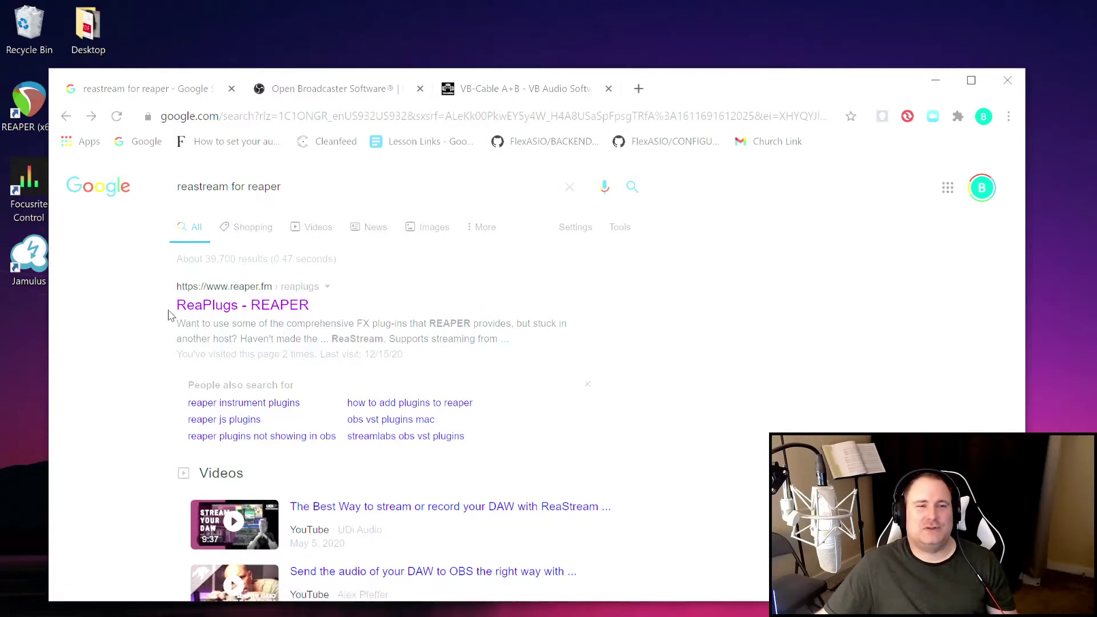
pyautogui.click(257, 311)
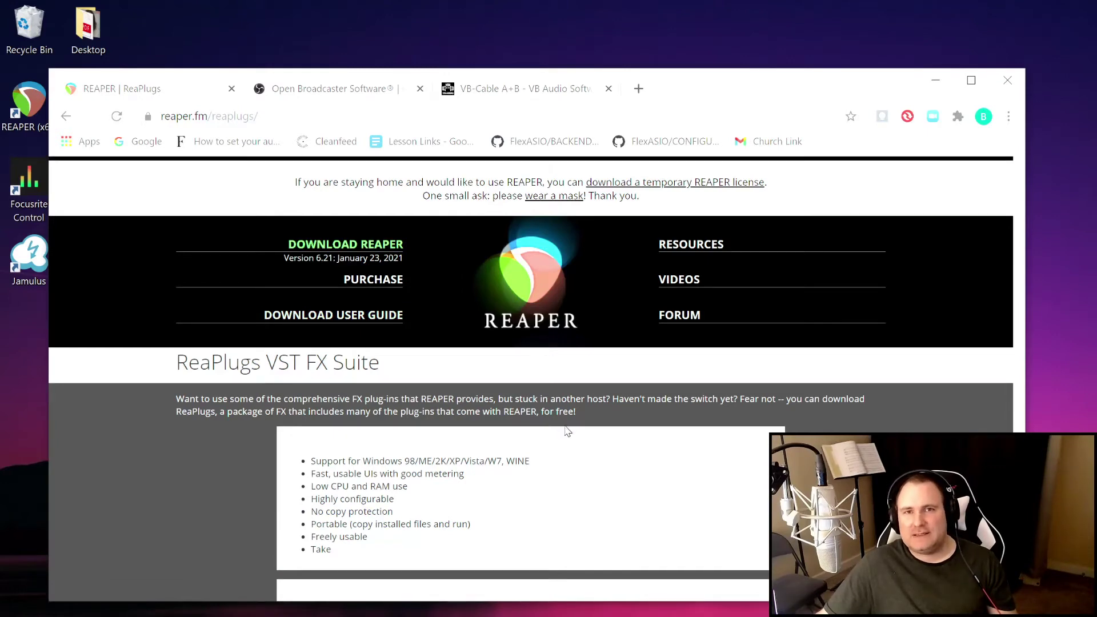
# Examine the ReaStream description on the ReaPlugs page and return to the download section.
pyautogui.scroll(-3, 567, 430)
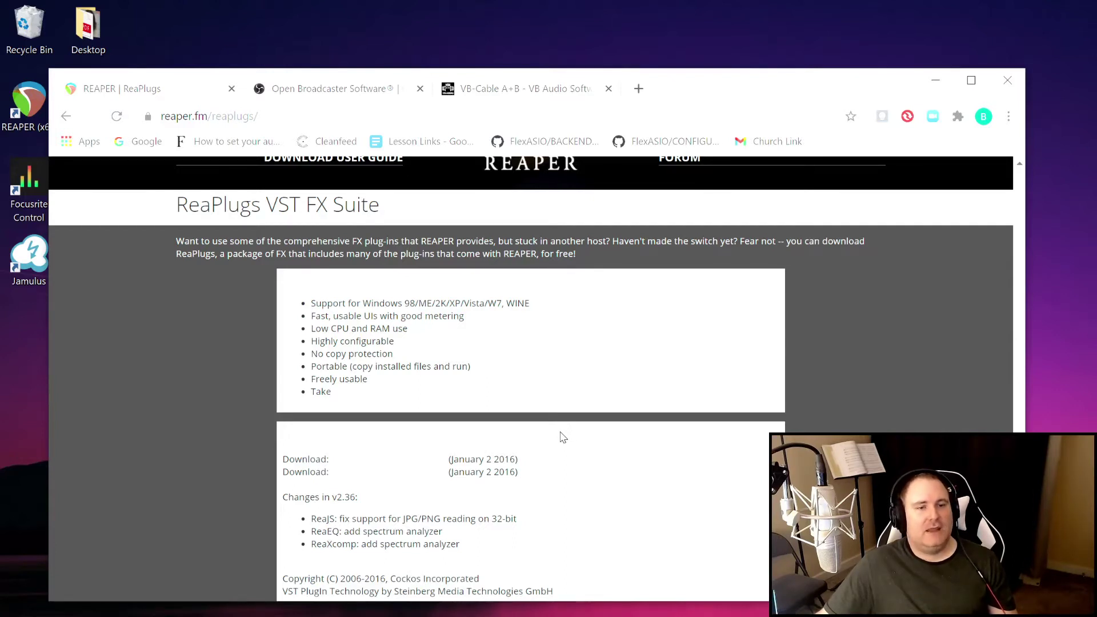
pyautogui.scroll(-15, 562, 437)
pyautogui.scroll(-4, 560, 437)
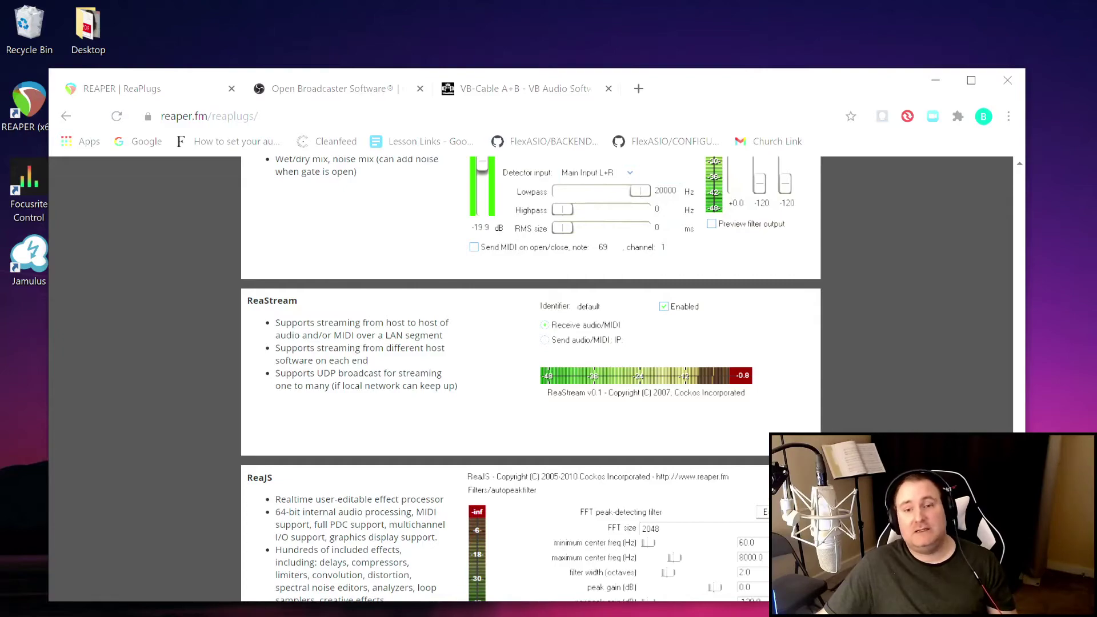
pyautogui.moveTo(1019, 543); pyautogui.dragTo(1007, 221)
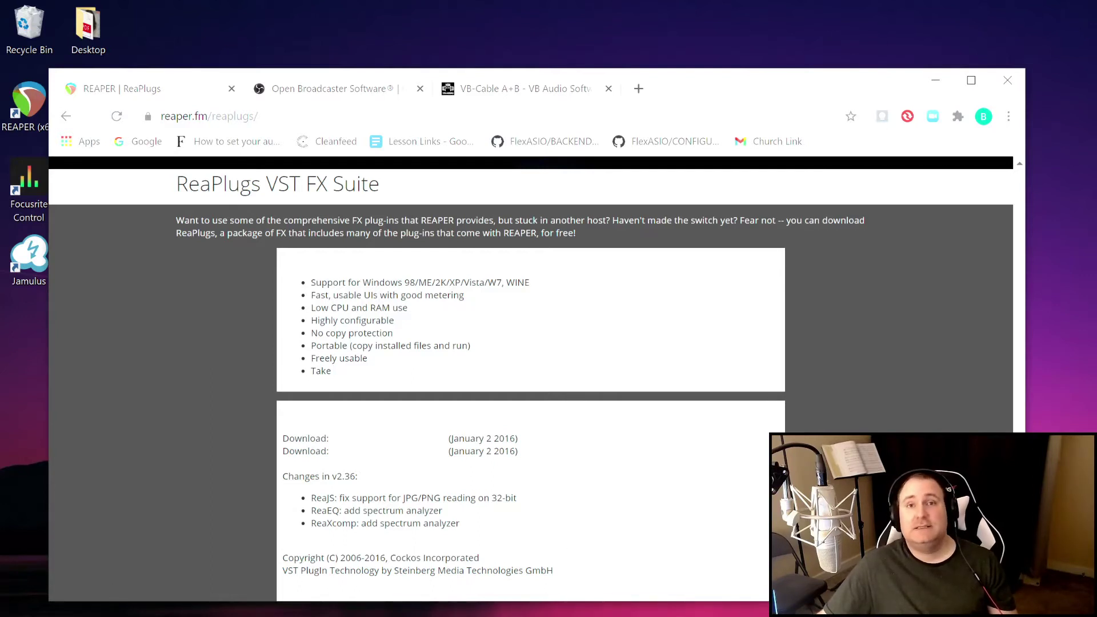
# Open the Open Broadcaster Software site from the "OBS" search results.
pyautogui.click(337, 92)
pyautogui.click(67, 116)
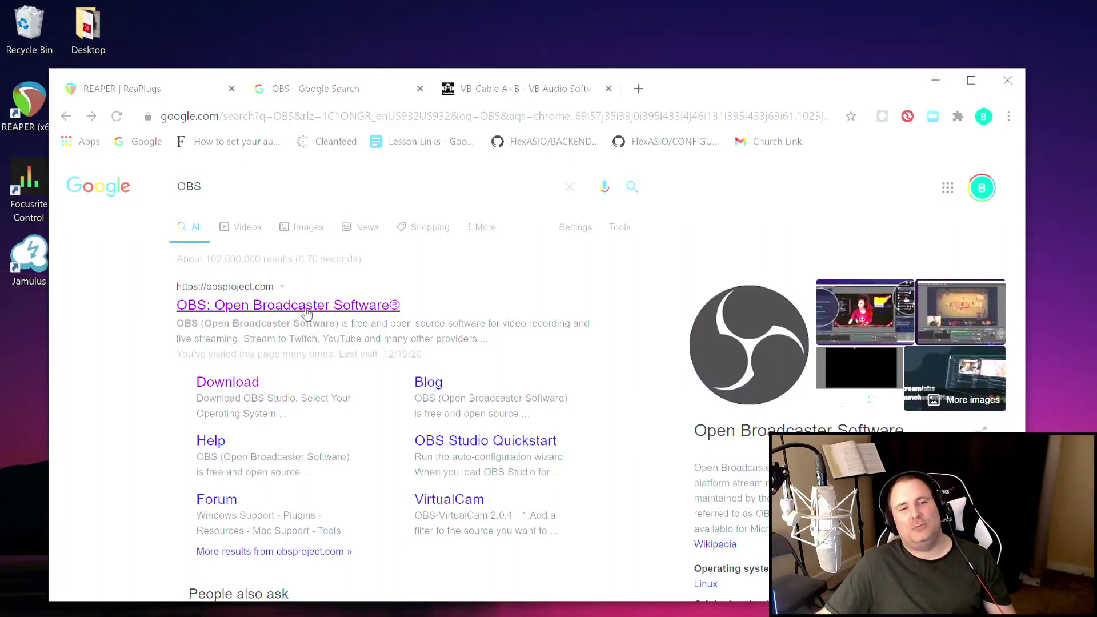
pyautogui.click(334, 308)
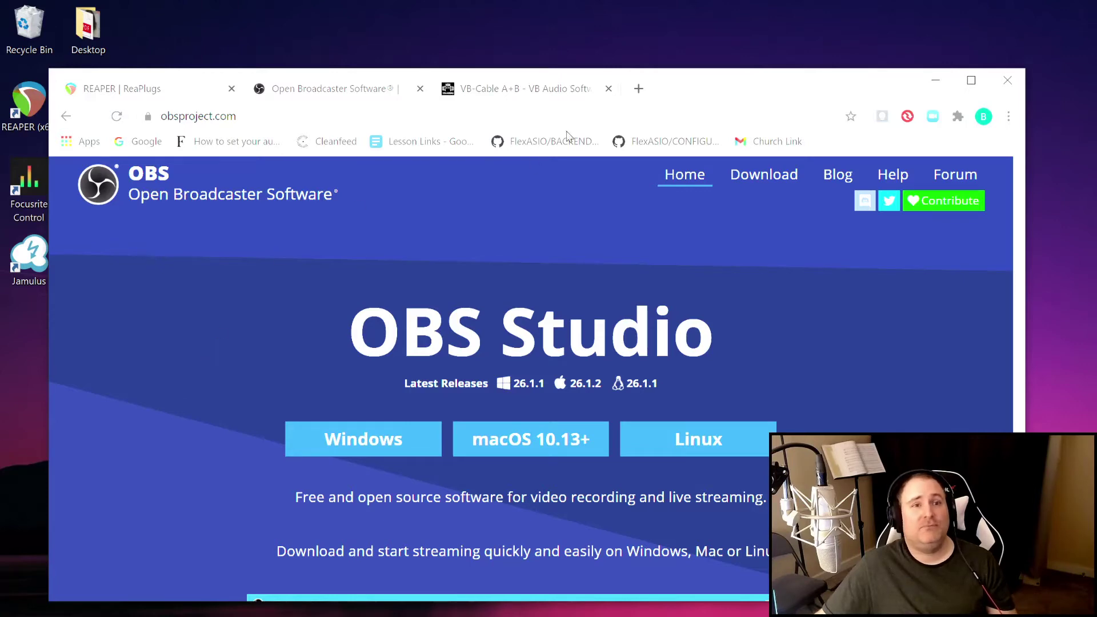
# Go back to the "virtual audio cables" search results and open the VB-Audio Virtual Apps page.
pyautogui.click(549, 89)
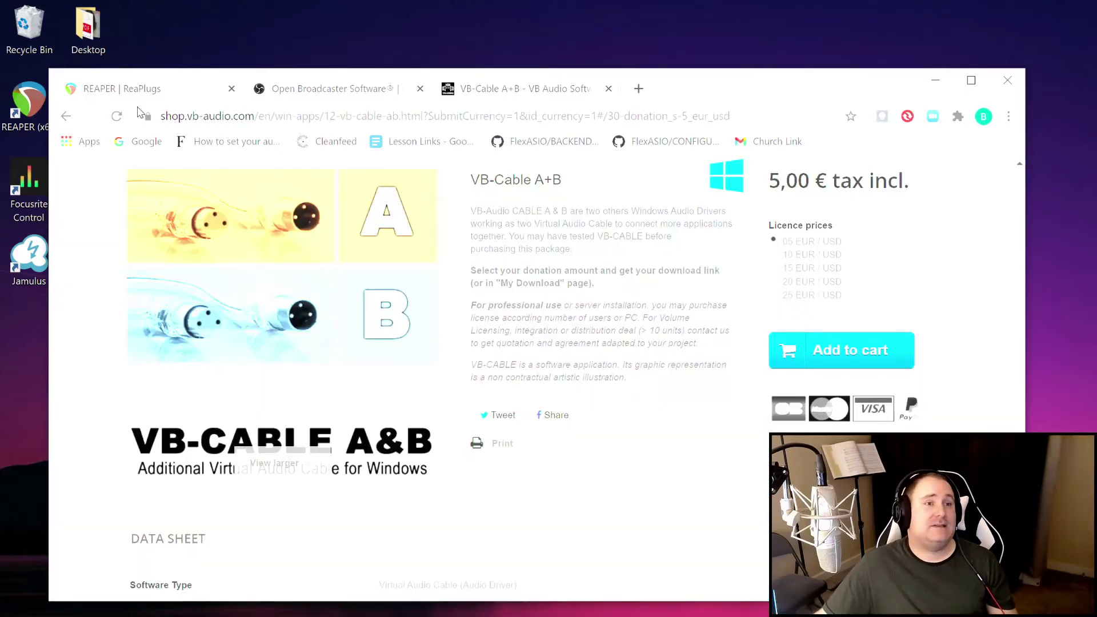
pyautogui.click(65, 116)
pyautogui.click(65, 116)
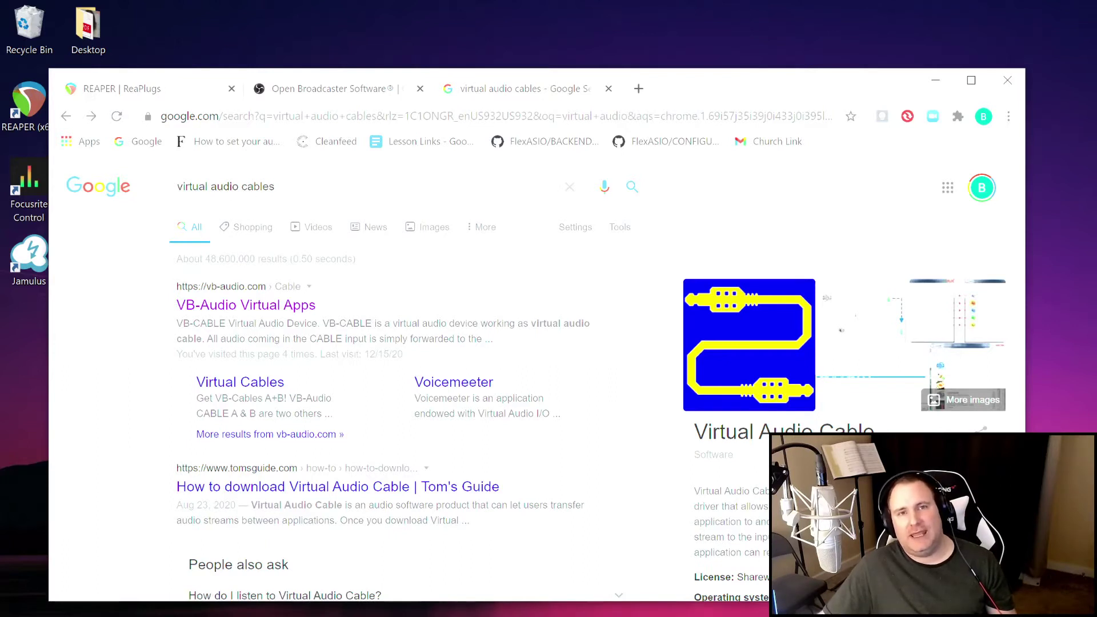
pyautogui.click(273, 307)
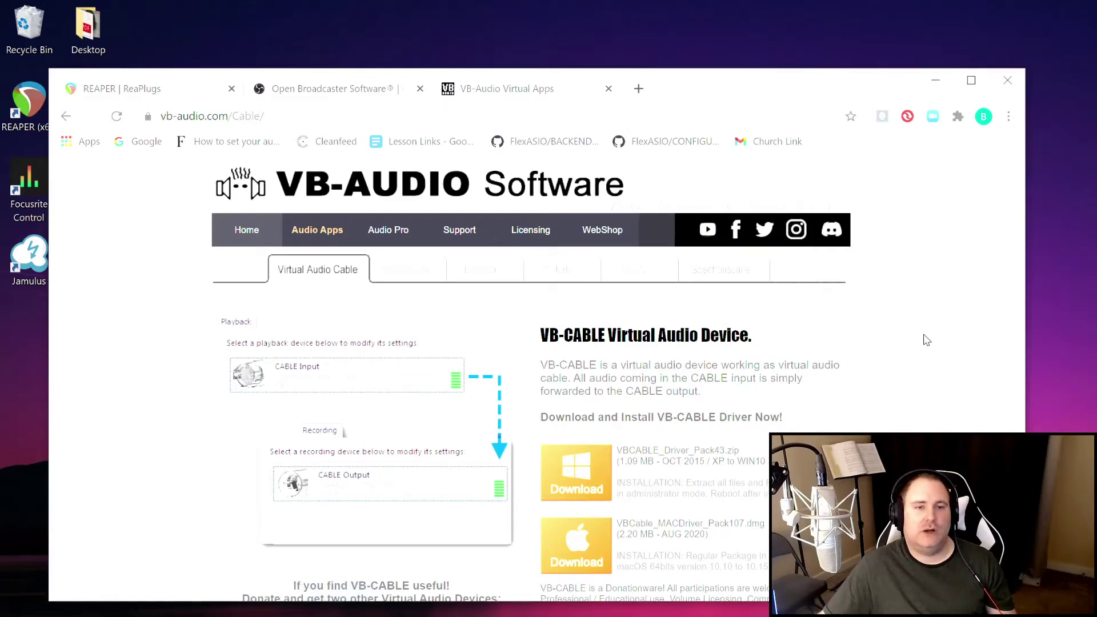
# Open the VB-Cable A+B for Windows donation page and select the 05 EUR / USD licence price.
pyautogui.scroll(-10, 926, 340)
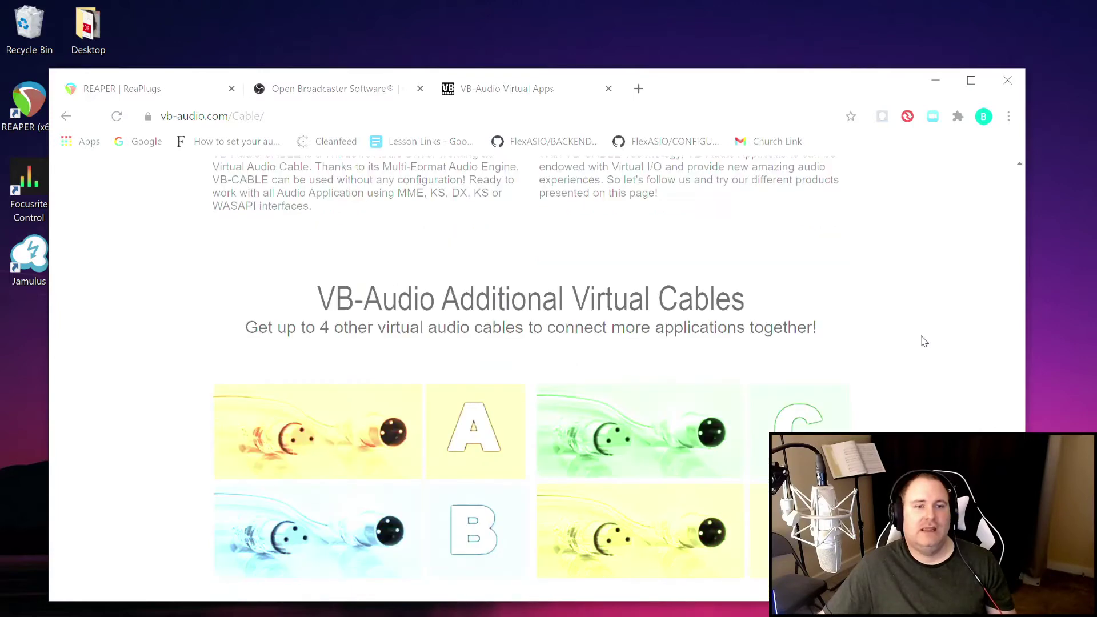
pyautogui.scroll(-1, 924, 341)
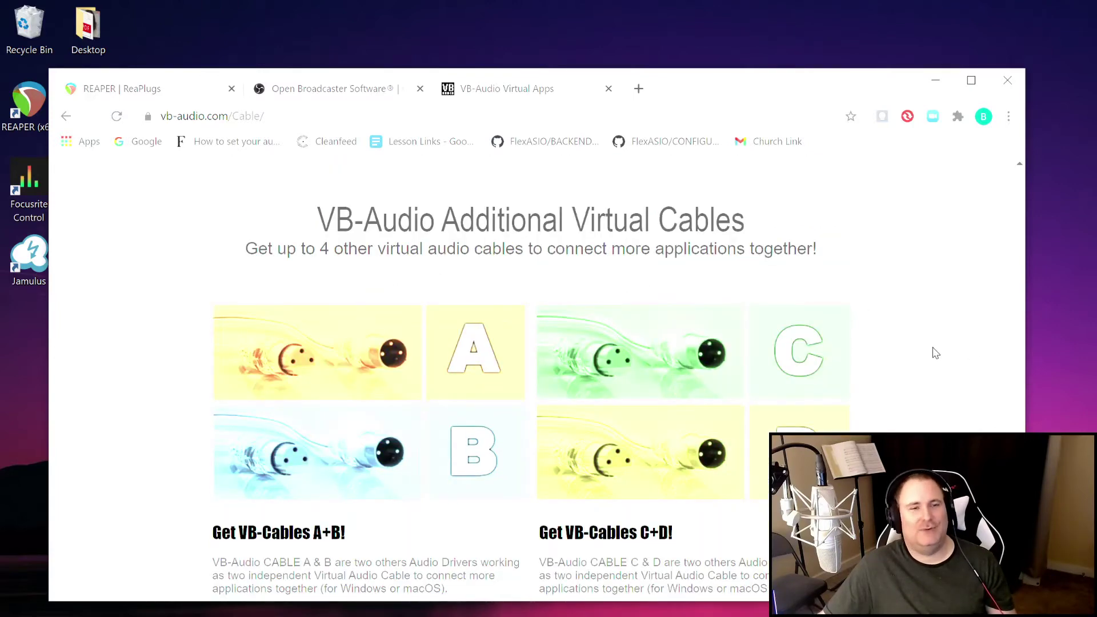
pyautogui.scroll(-3, 934, 351)
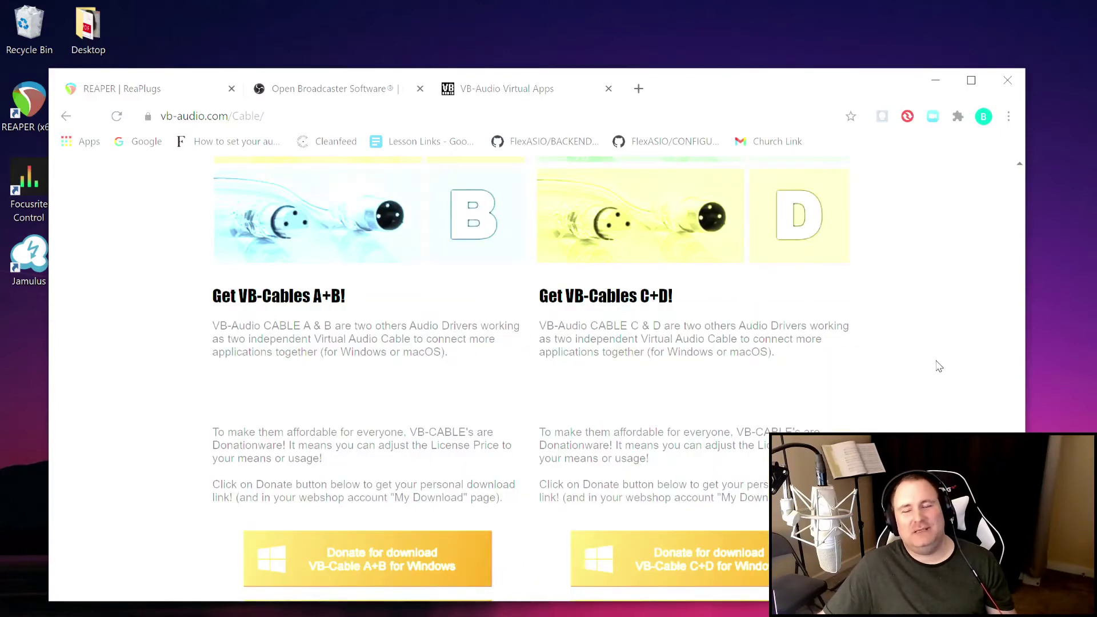
pyautogui.scroll(-1, 938, 367)
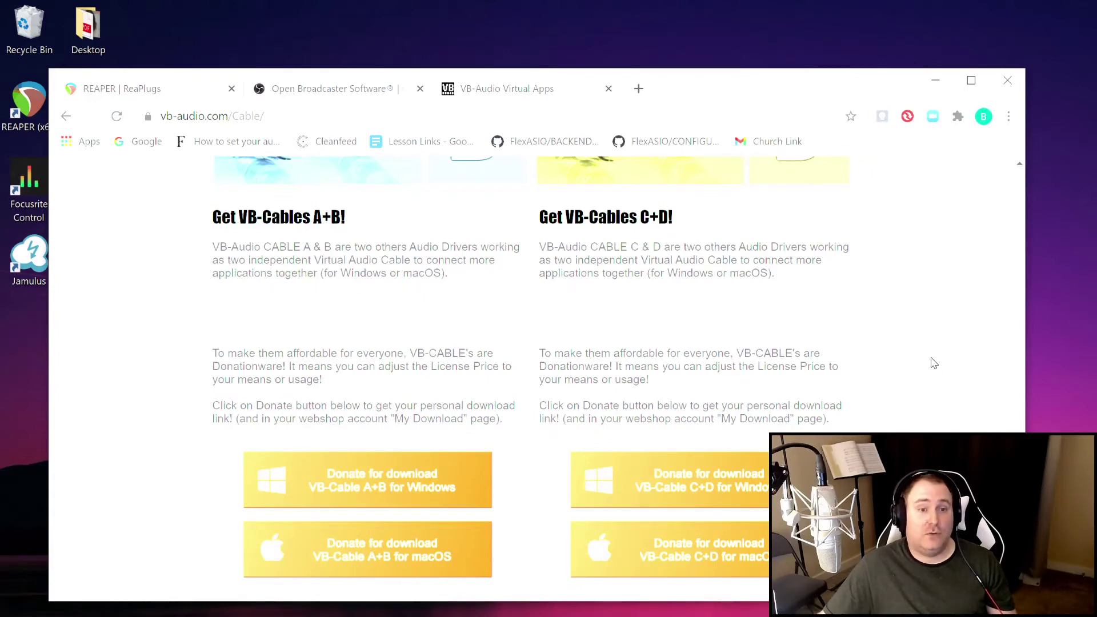
pyautogui.click(405, 475)
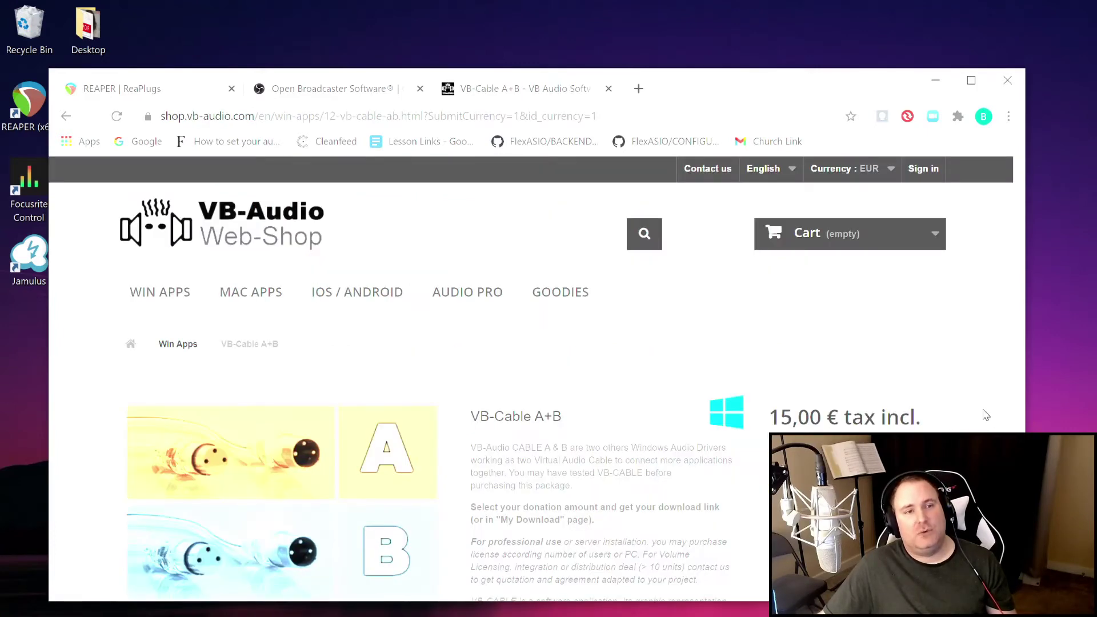
pyautogui.scroll(-3, 985, 415)
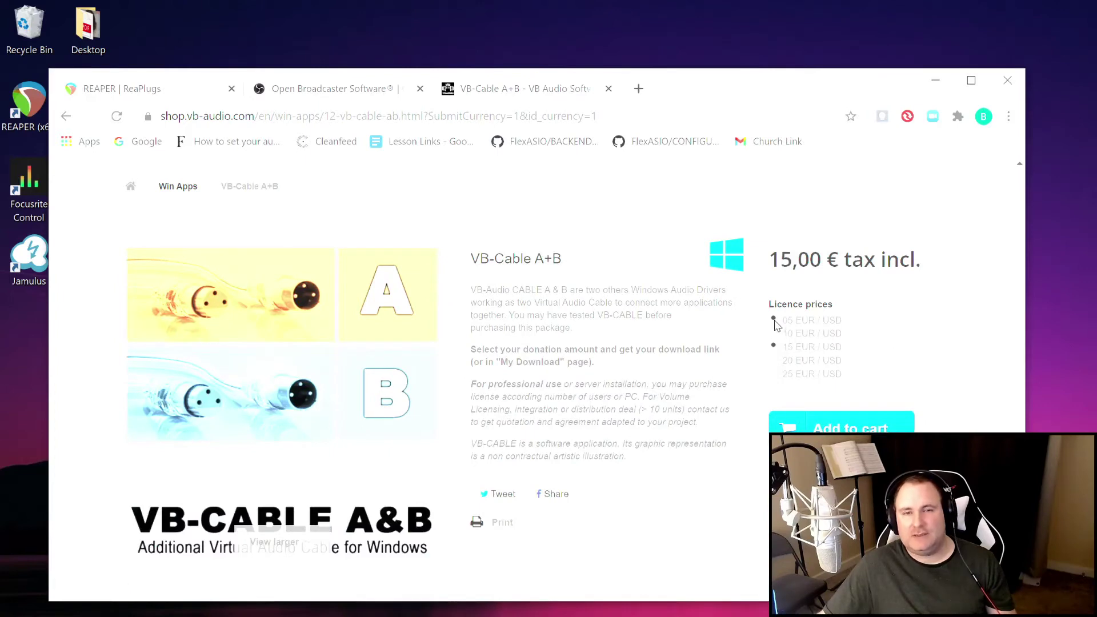
pyautogui.click(774, 320)
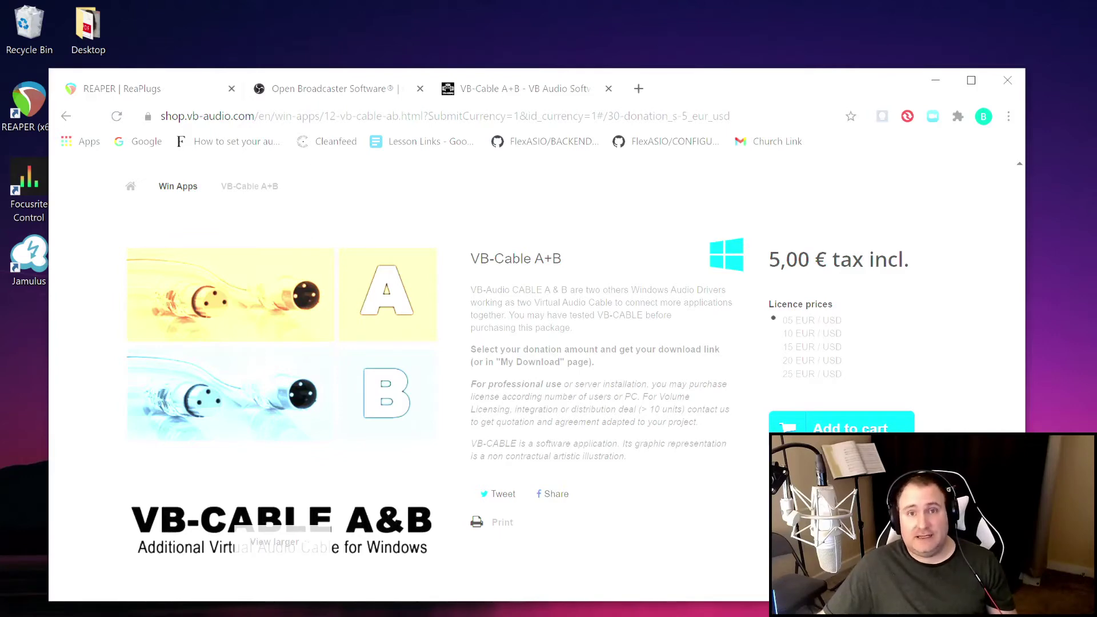
# Minimize the browser, return to REAPER, and add the ReaStream (Cockos) (8ch) VST to the Everybody track.
pyautogui.click(937, 81)
pyautogui.hotkey('alt', 'Tab')
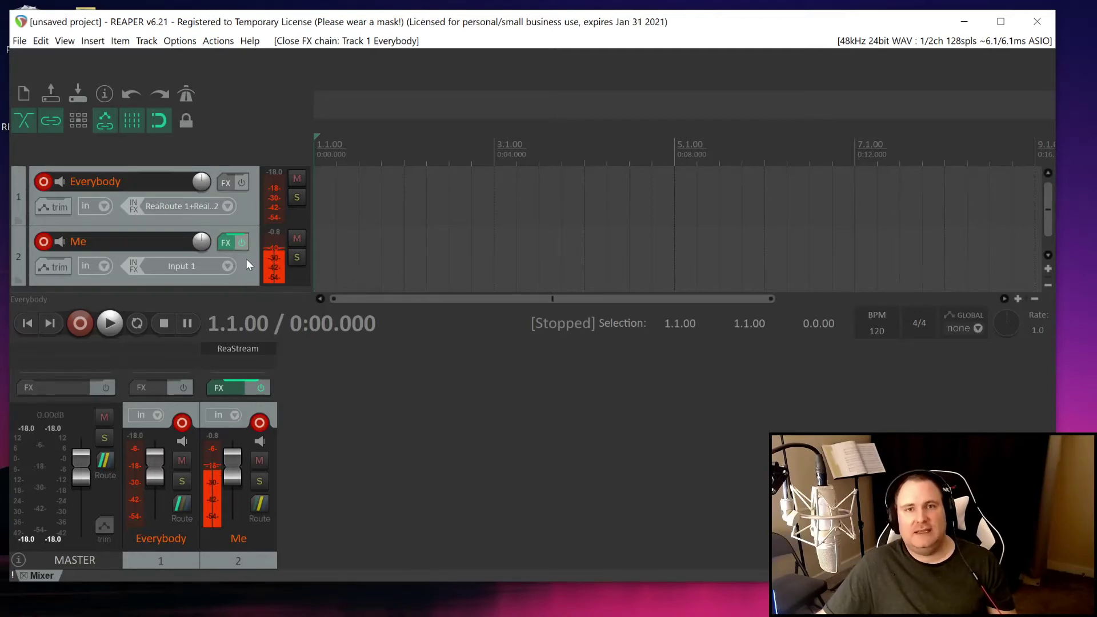
pyautogui.click(227, 183)
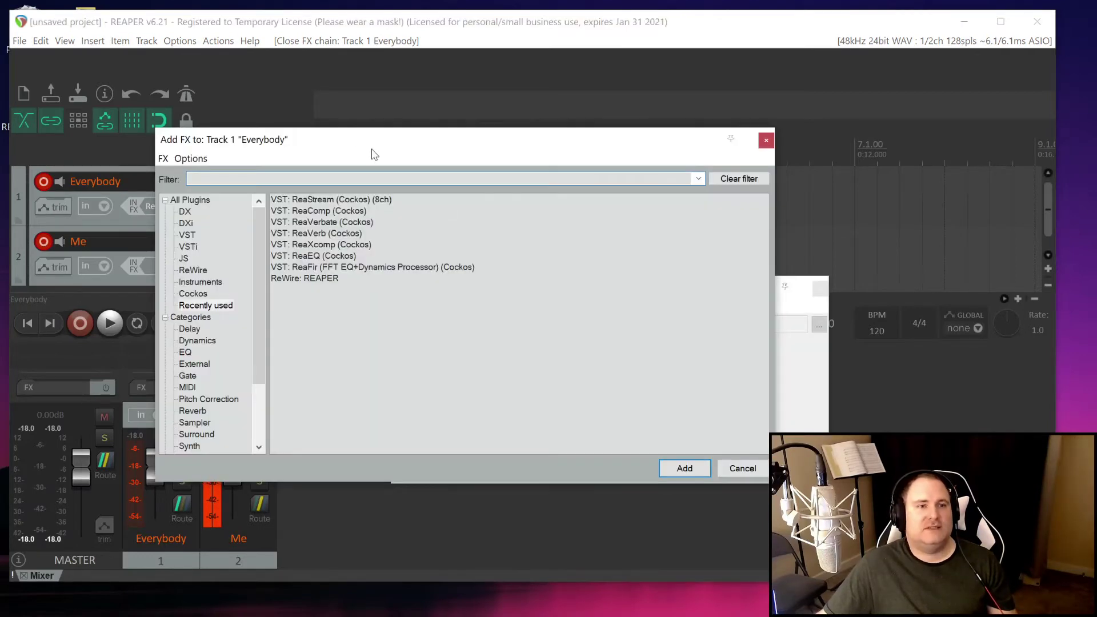
pyautogui.click(186, 236)
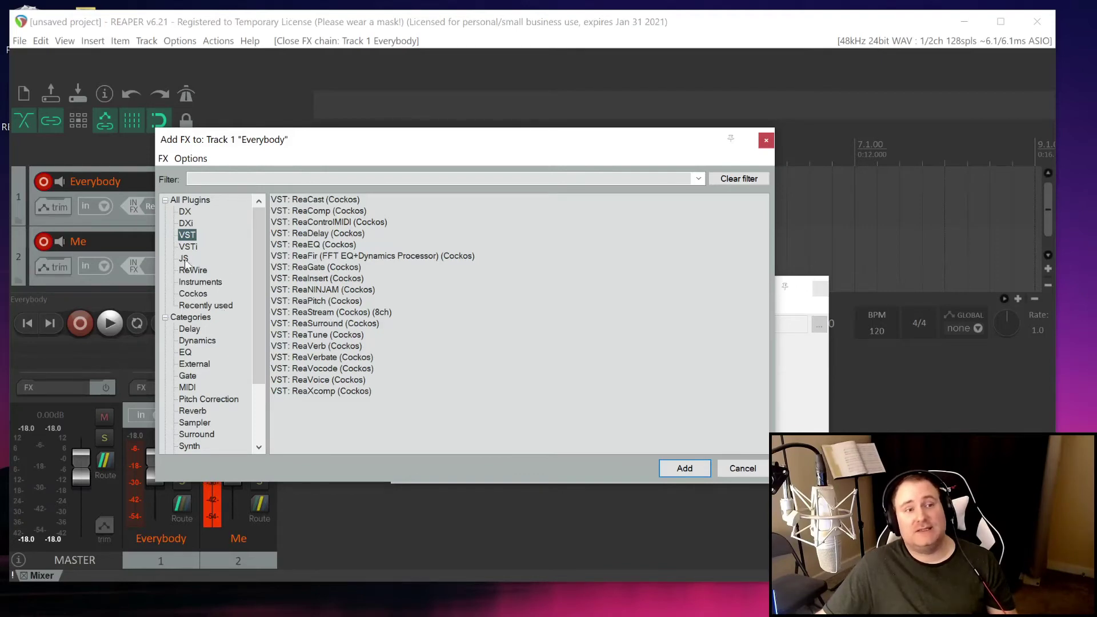
pyautogui.click(195, 307)
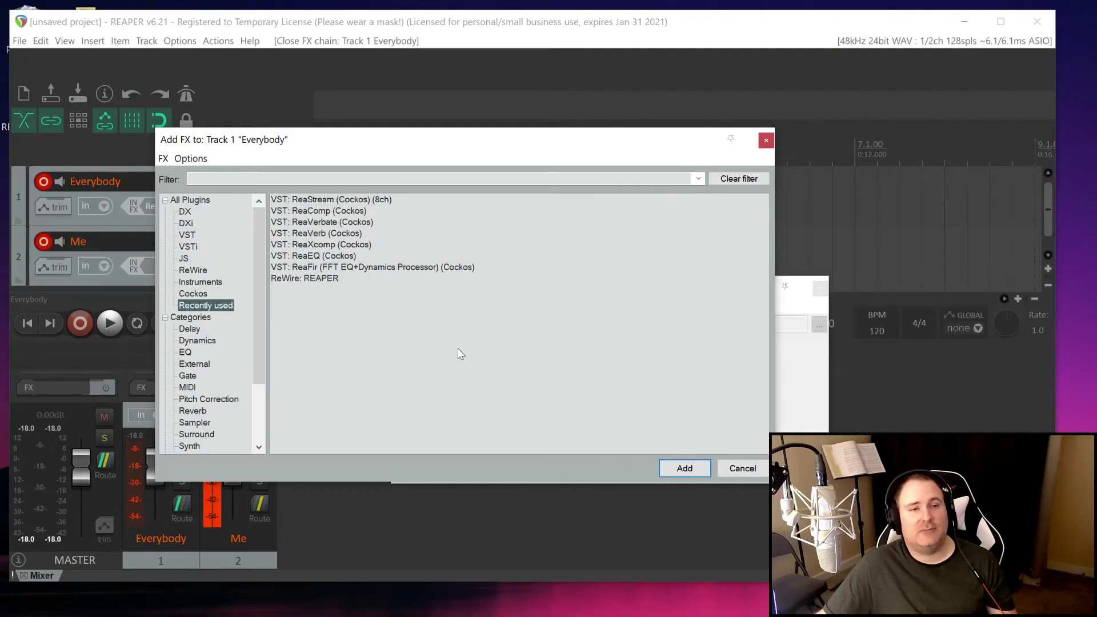
pyautogui.doubleClick(320, 199)
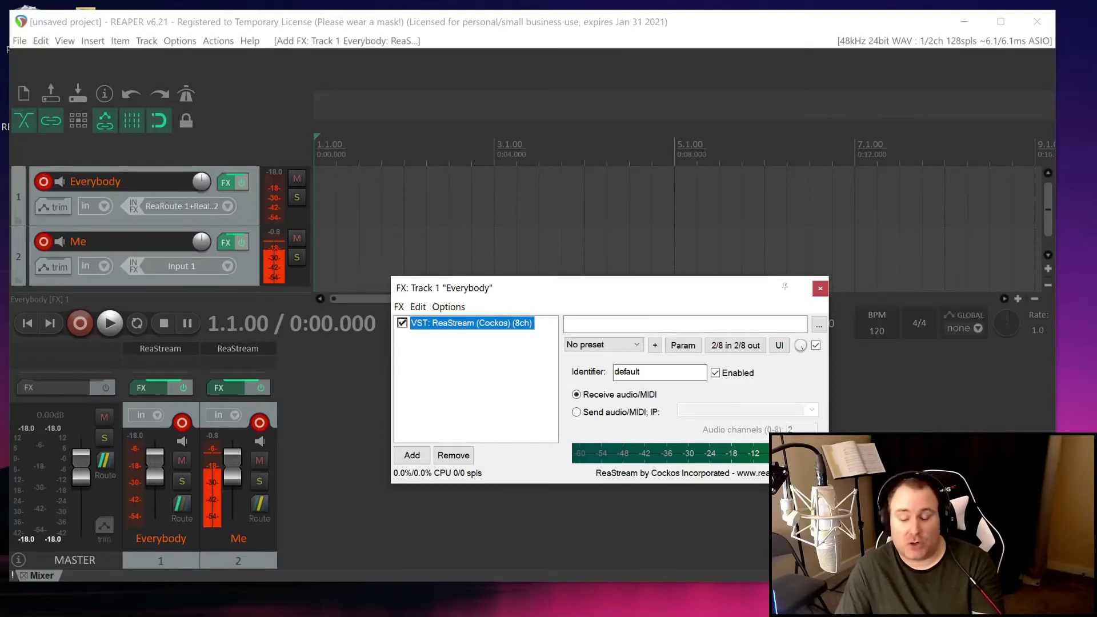
# Set the ReaStream identifier on the Everybody track to "E".
pyautogui.doubleClick(627, 372)
pyautogui.write('E')
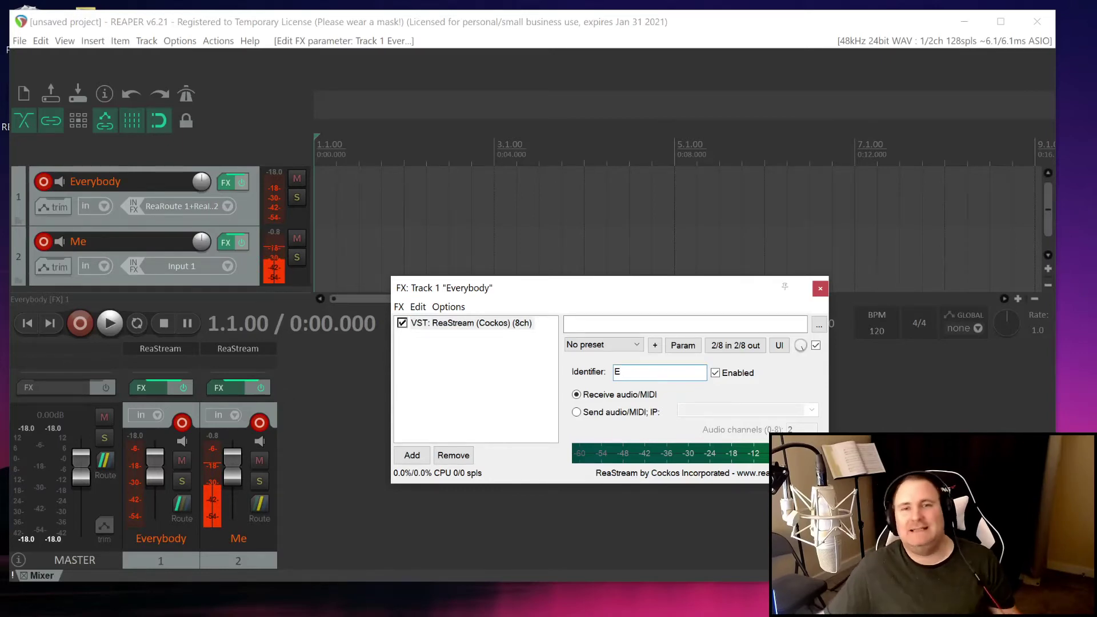
# Complete the Everybody track's ReaStream identifier as "Everybody" and set it to send audio/MIDI to * local broadcast.
pyautogui.write('verybody')
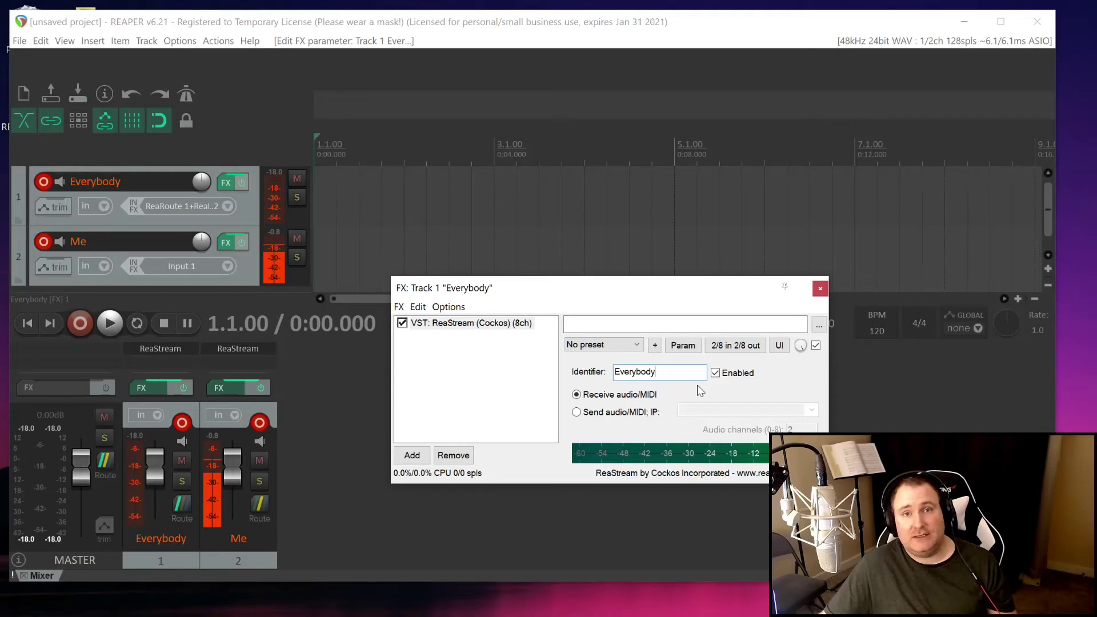
pyautogui.click(611, 413)
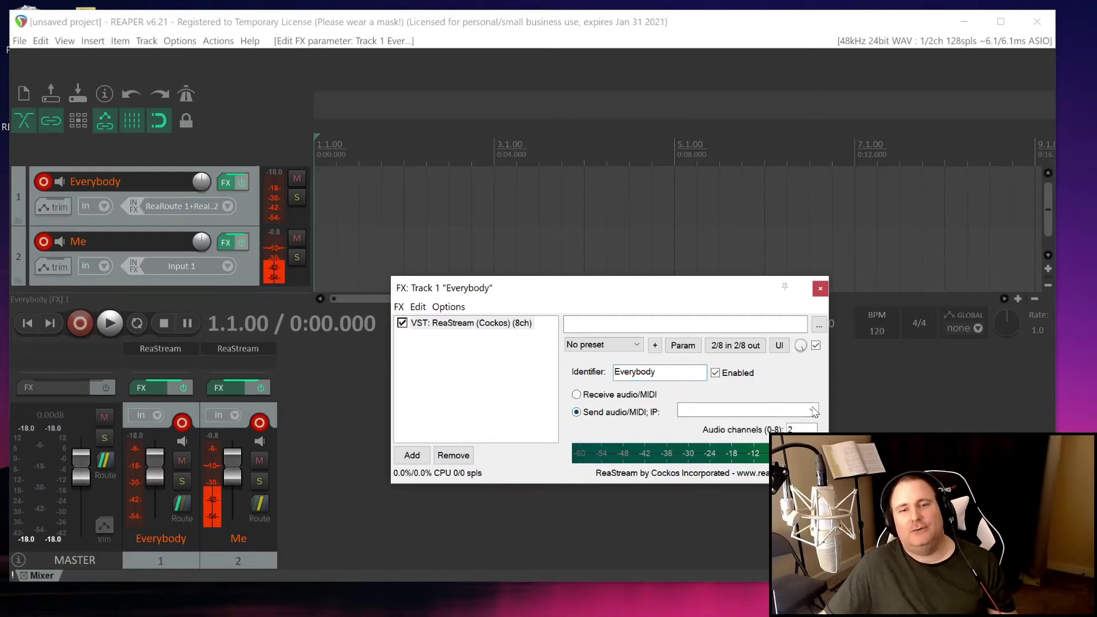
pyautogui.click(814, 411)
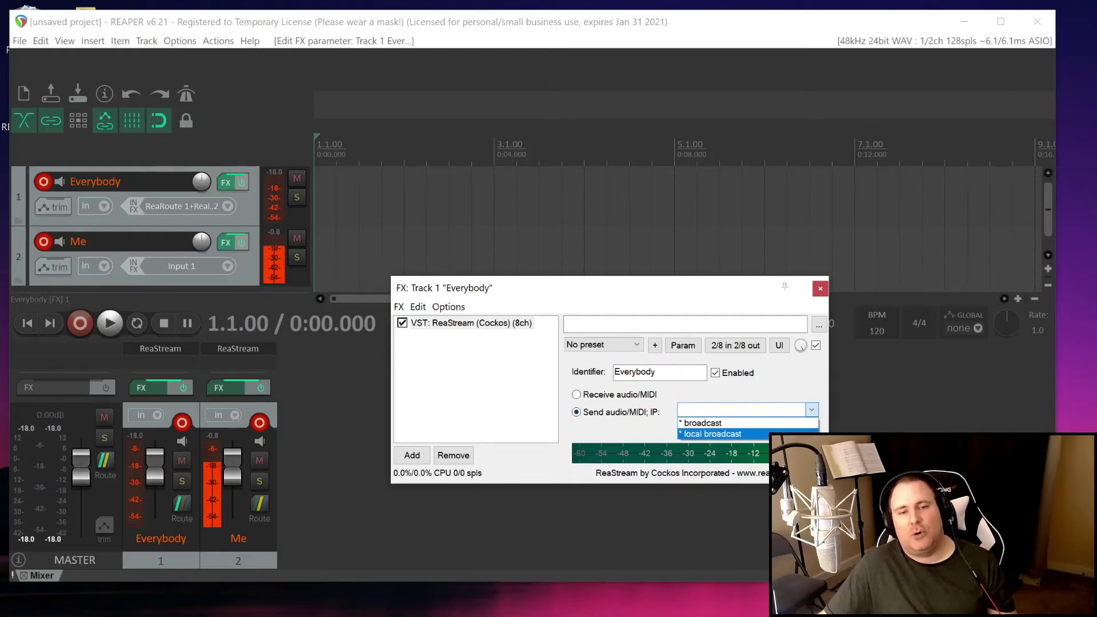
pyautogui.click(695, 436)
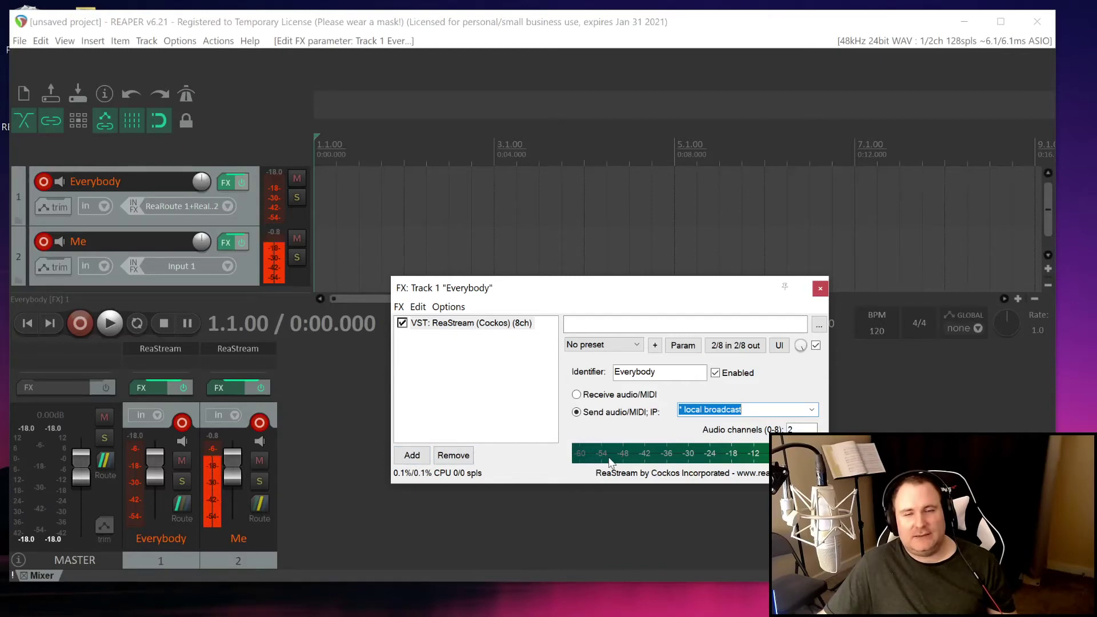
# Raise the channel fader in Jamulus to check the signal in ReaStream, and close the Everybody track's FX window.
pyautogui.hotkey('alt', 'Tab')
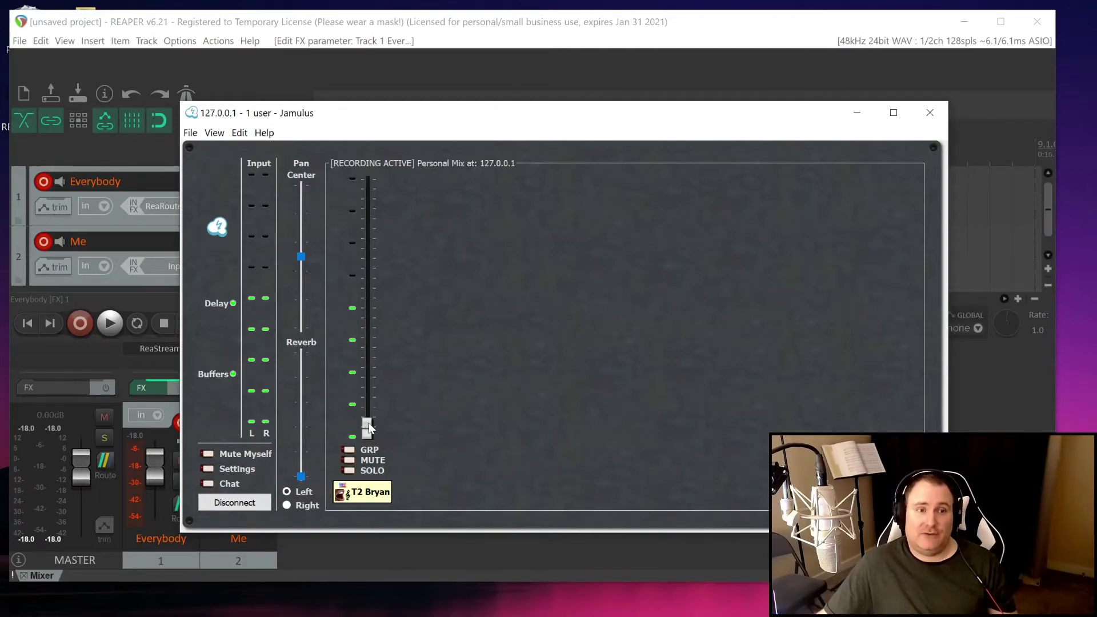
pyautogui.moveTo(367, 428); pyautogui.dragTo(367, 264)
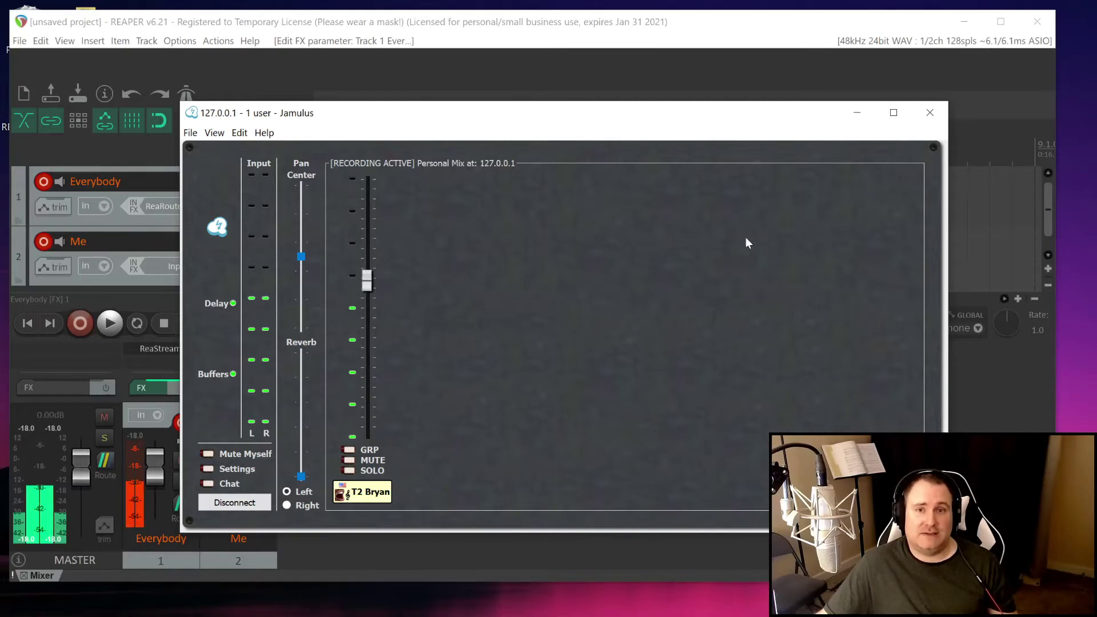
pyautogui.click(858, 114)
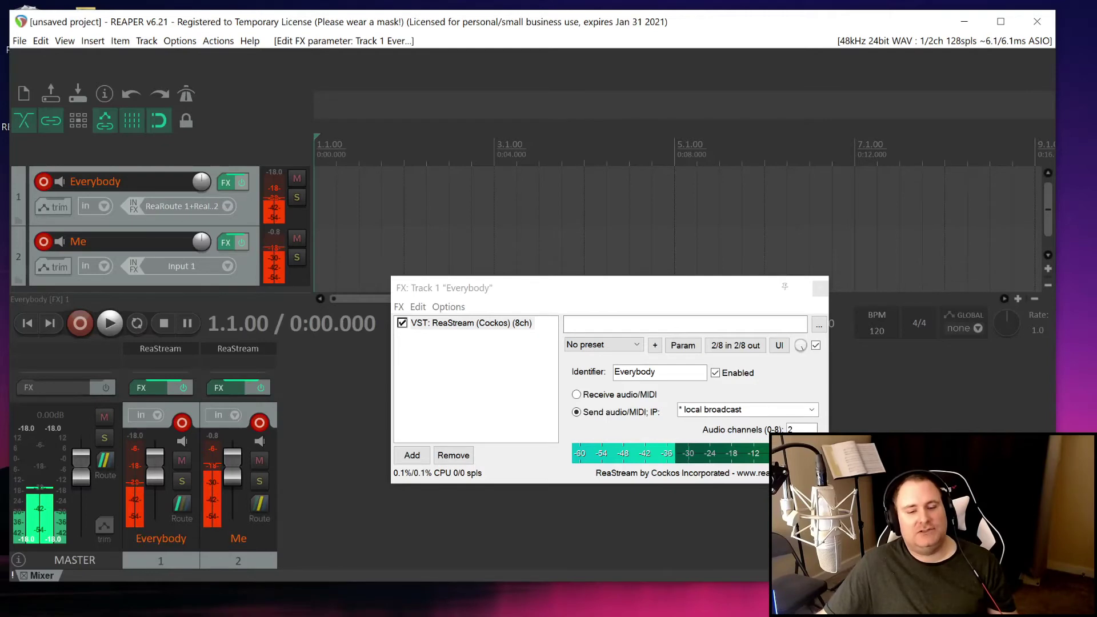
pyautogui.hotkey('alt', 'Tab')
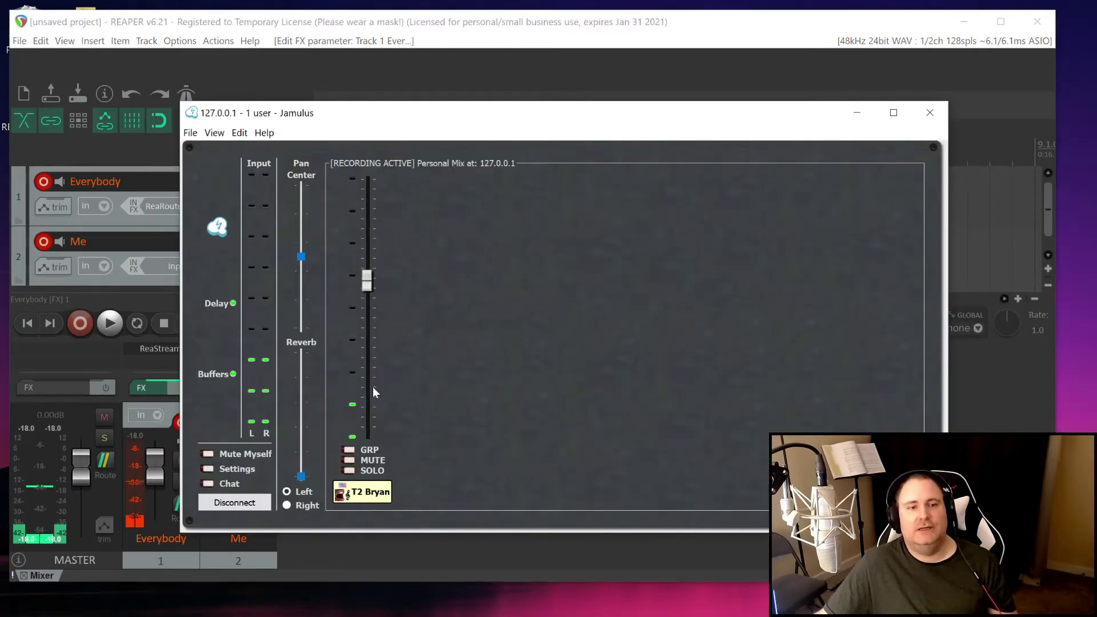
pyautogui.click(857, 113)
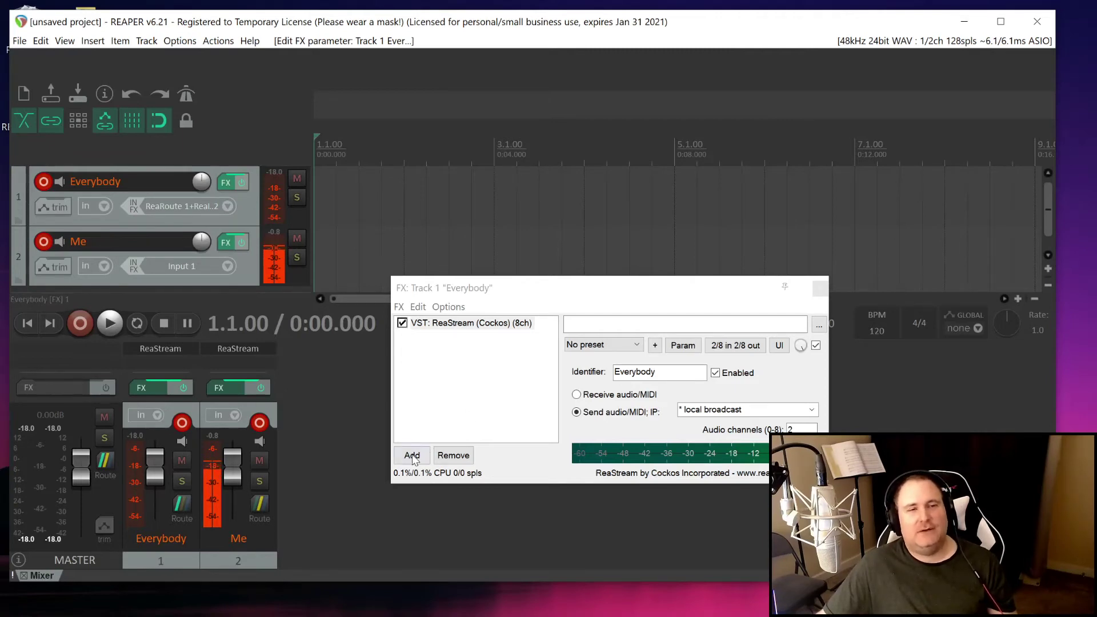
pyautogui.click(820, 288)
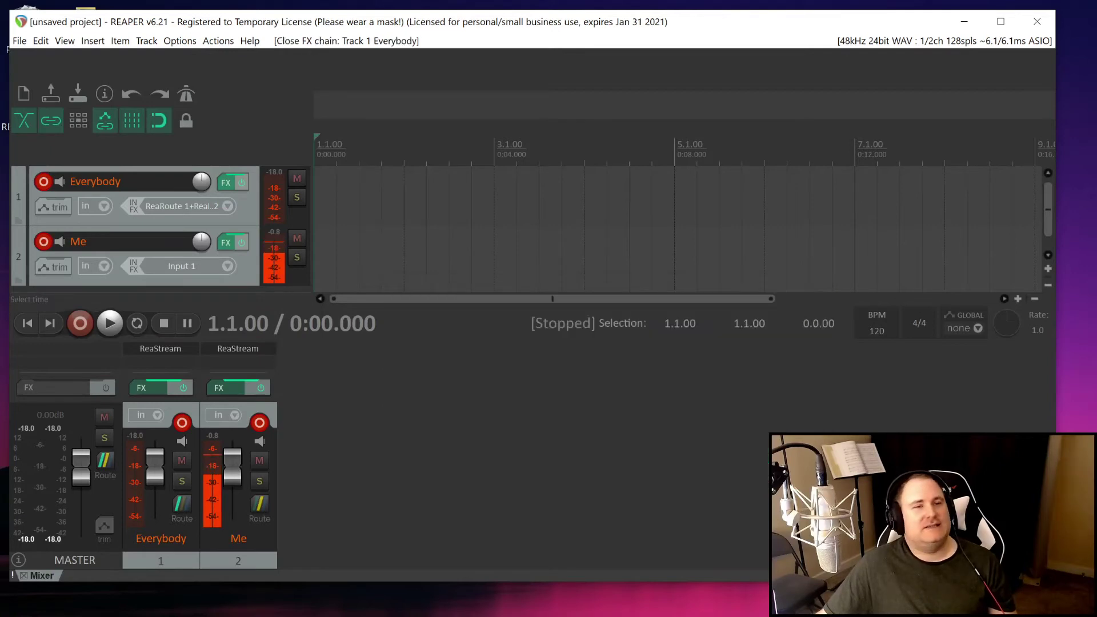
# Add the ReaVerbate (Cockos) VST to the Me track and raise its Wet level to +5.4.
pyautogui.click(228, 245)
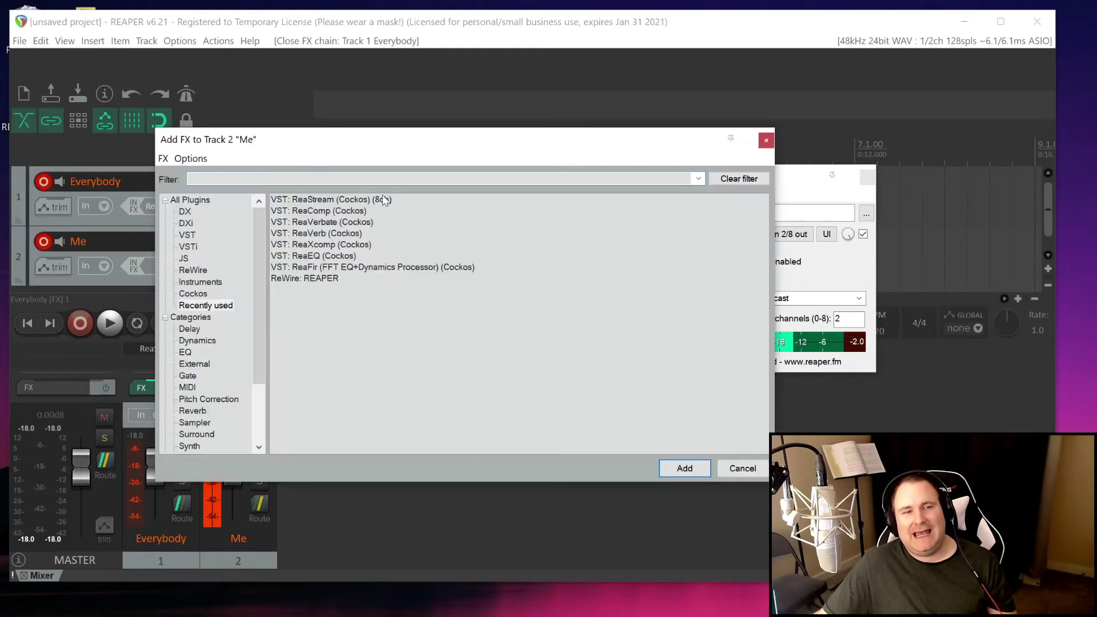
pyautogui.click(460, 343)
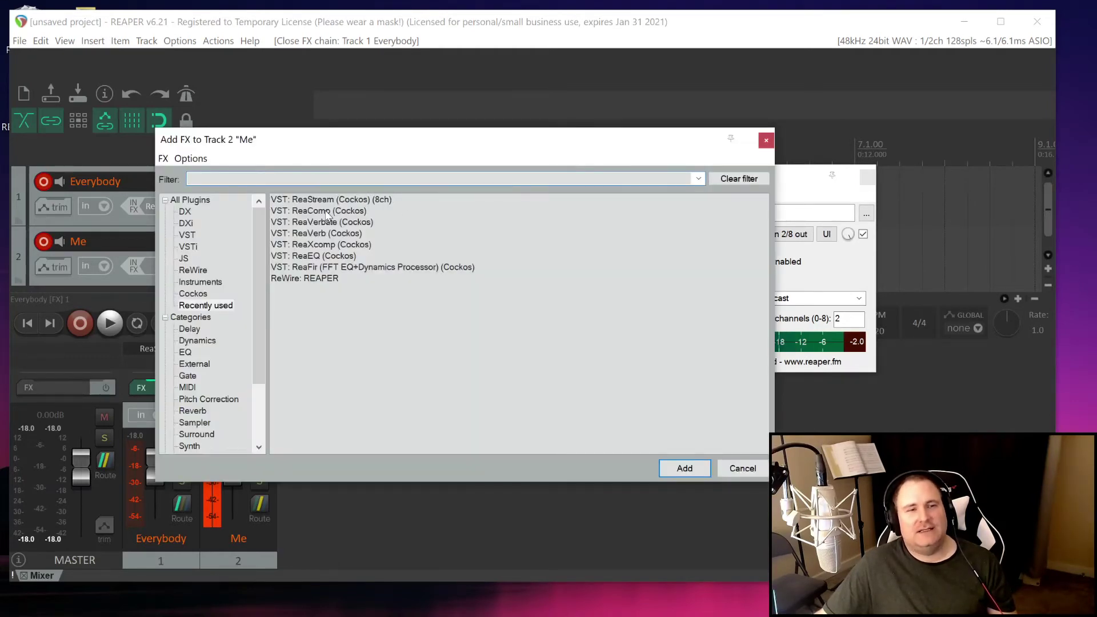
pyautogui.doubleClick(320, 227)
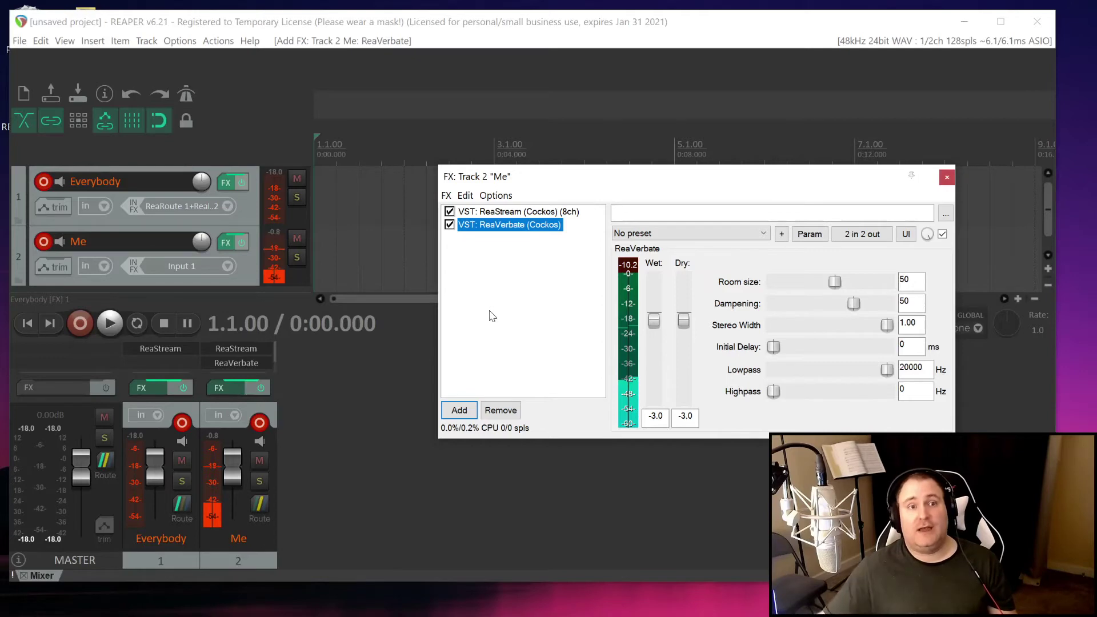
pyautogui.click(655, 311)
pyautogui.click(659, 299)
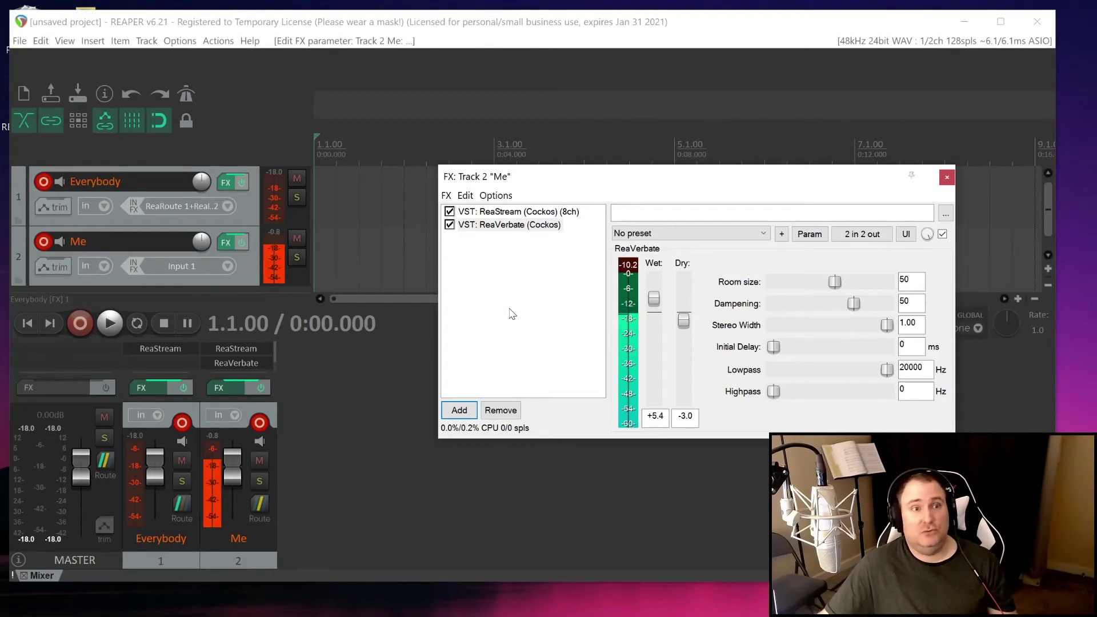
# Move ReaStream below ReaVerbate in the Me track's FX chain, return it to the first slot, and close the FX window.
pyautogui.click(510, 212)
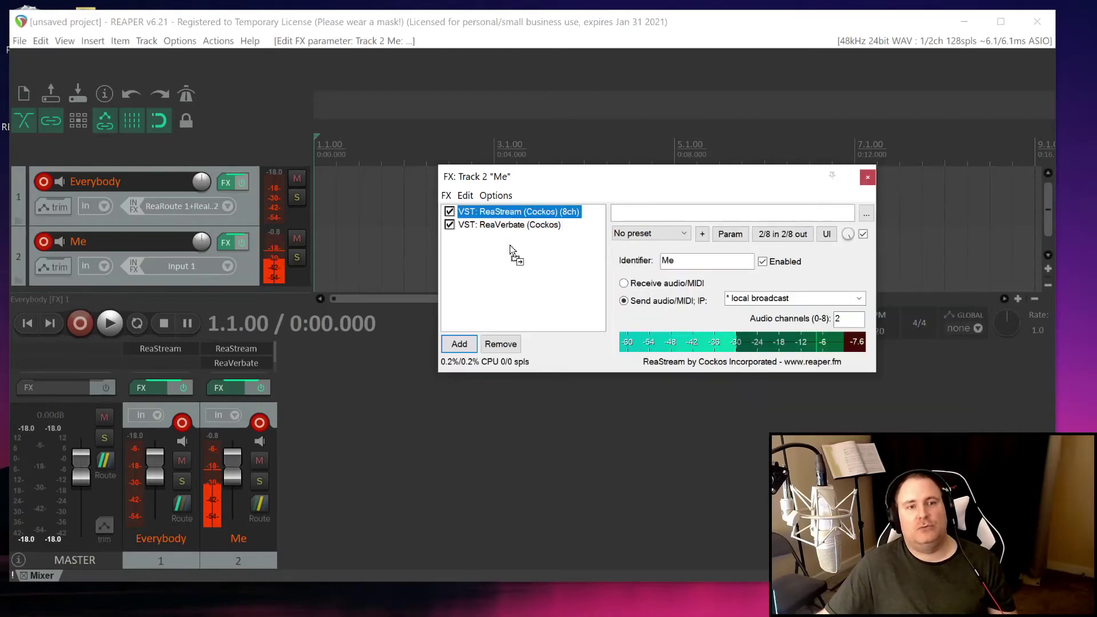
pyautogui.moveTo(513, 253); pyautogui.dragTo(522, 266)
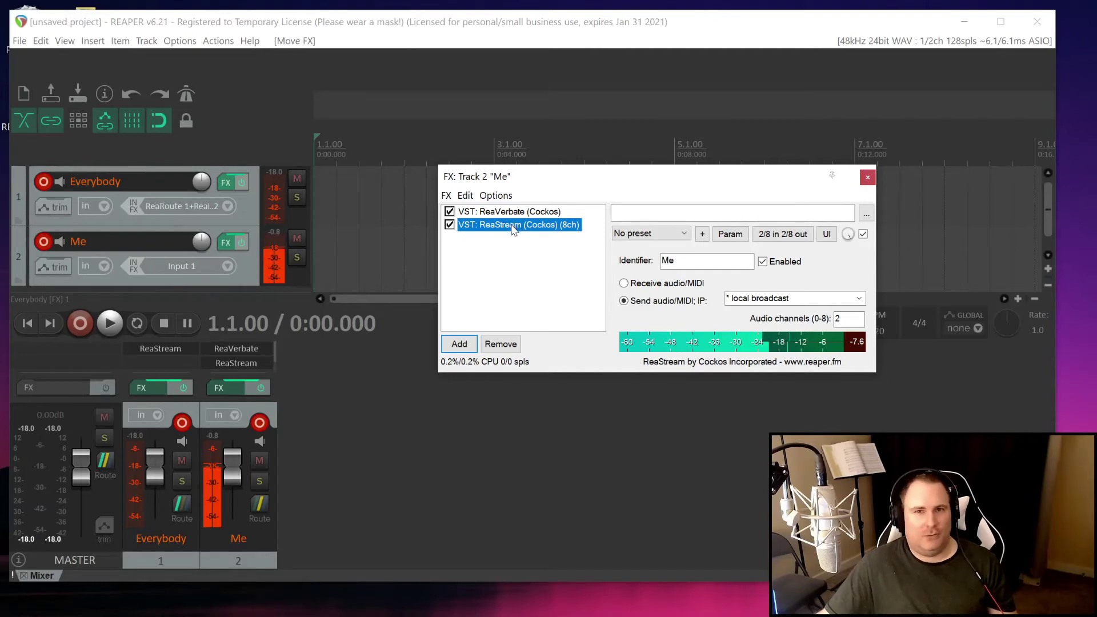
pyautogui.moveTo(512, 227); pyautogui.dragTo(514, 212)
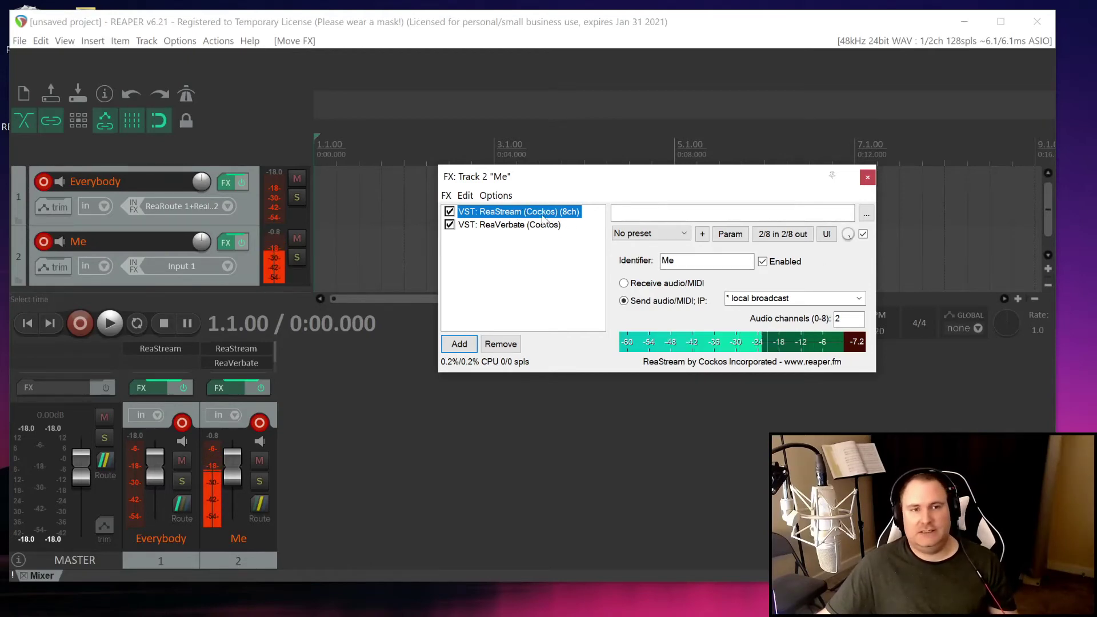
pyautogui.click(867, 179)
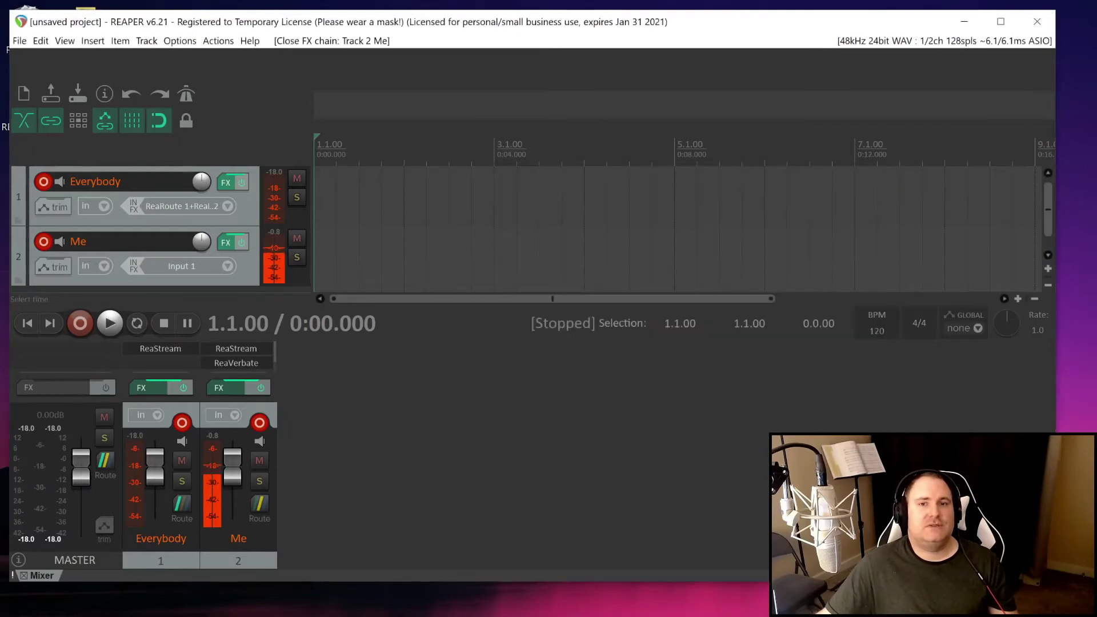
# Minimize REAPER, switch to OBS, and open the audio filters of the Everybody source.
pyautogui.click(965, 23)
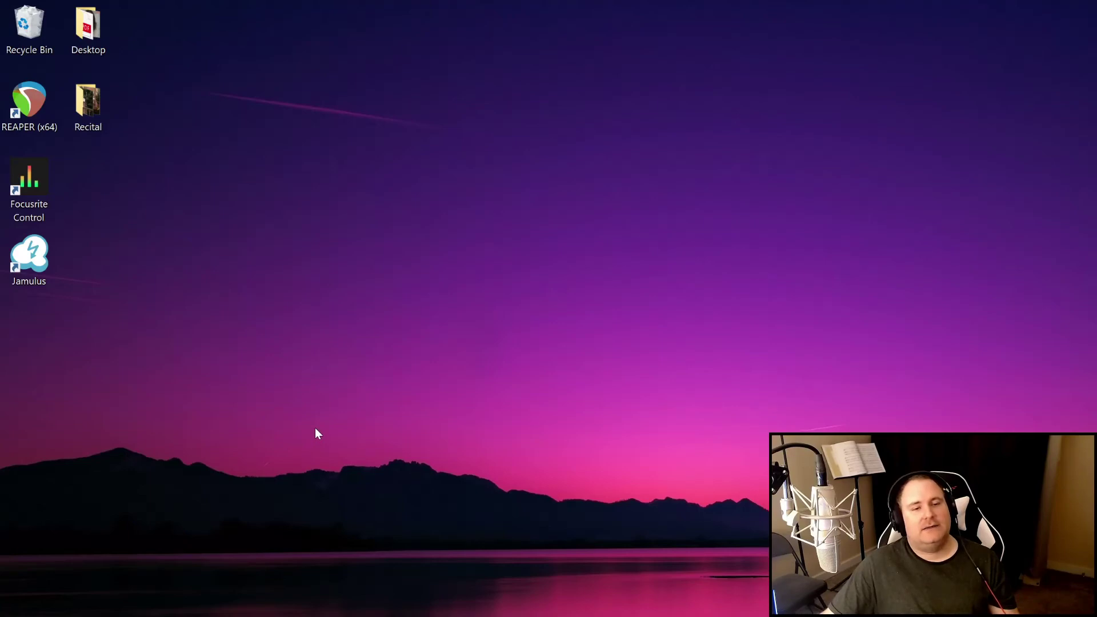
pyautogui.hotkey('alt', 'Tab')
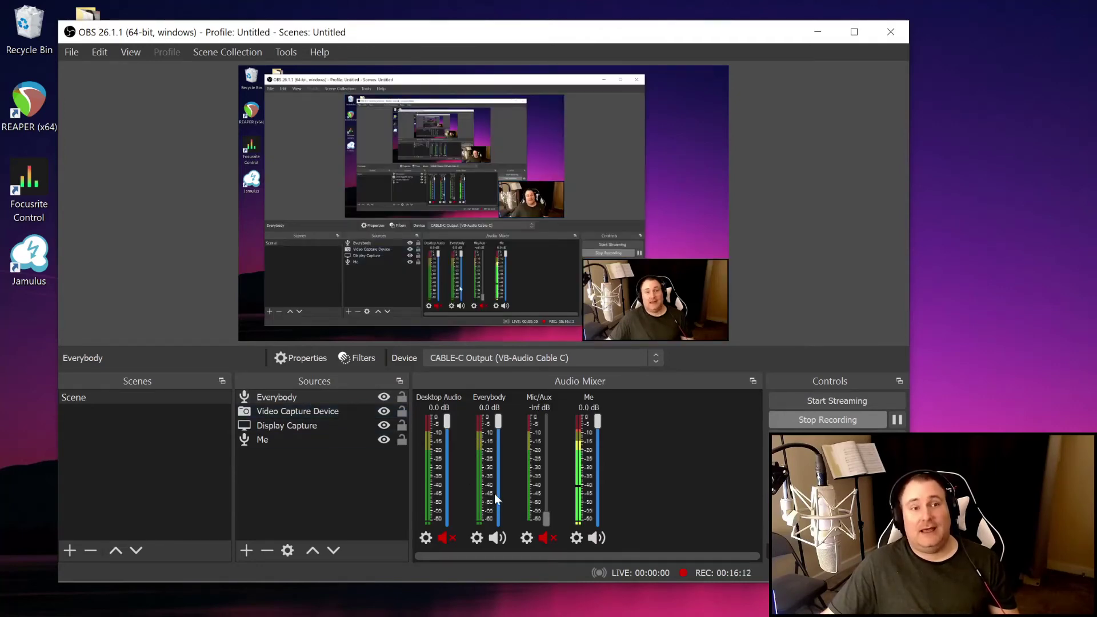
pyautogui.rightClick(309, 398)
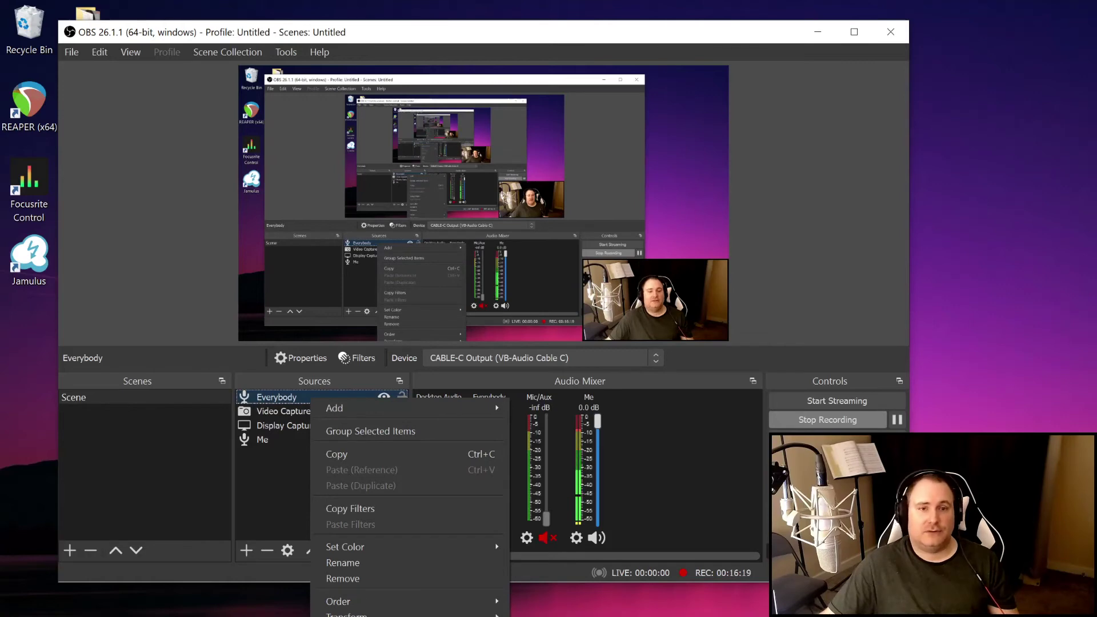
pyautogui.click(356, 358)
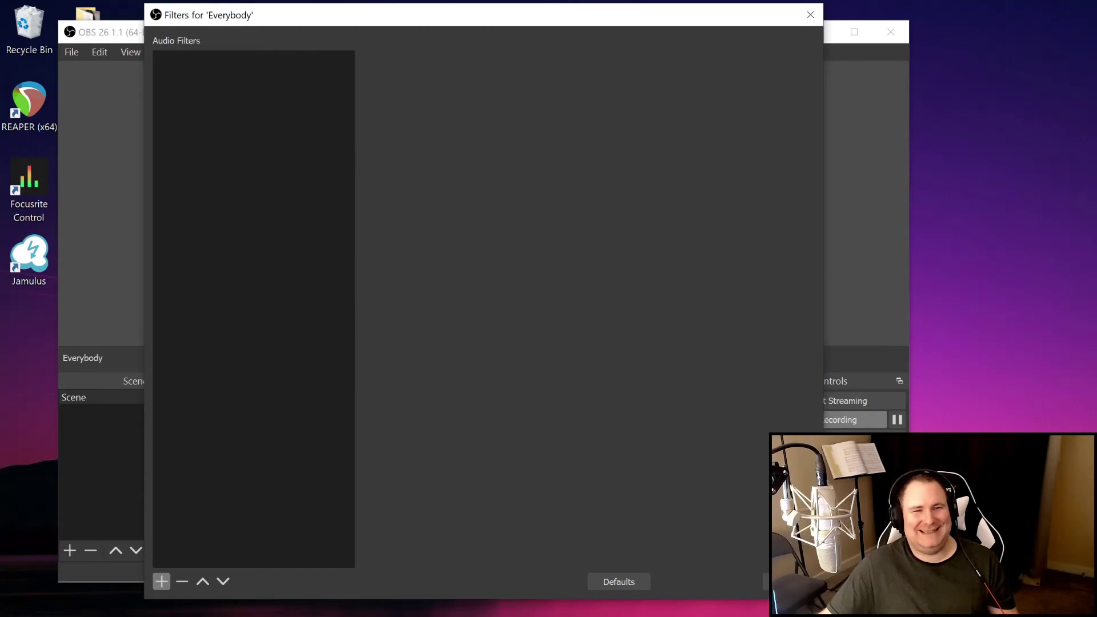
# Review the monitoring device in the OBS audio settings and accept the settings.
pyautogui.hotkey('alt', 'Tab')
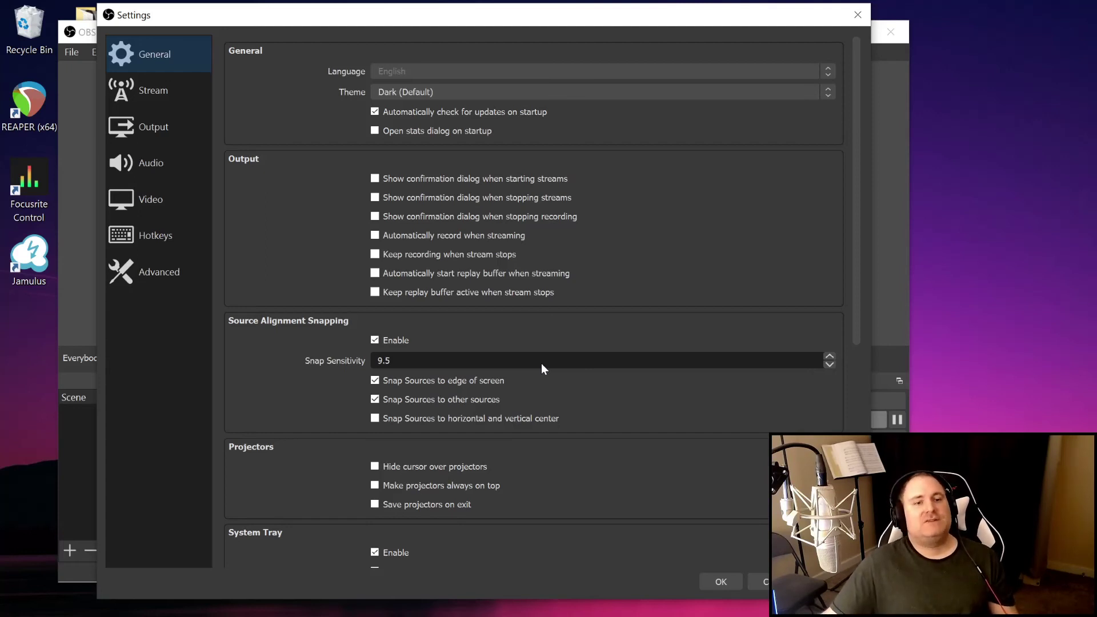
pyautogui.press('Down')
pyautogui.press('Down')
pyautogui.press('Down')
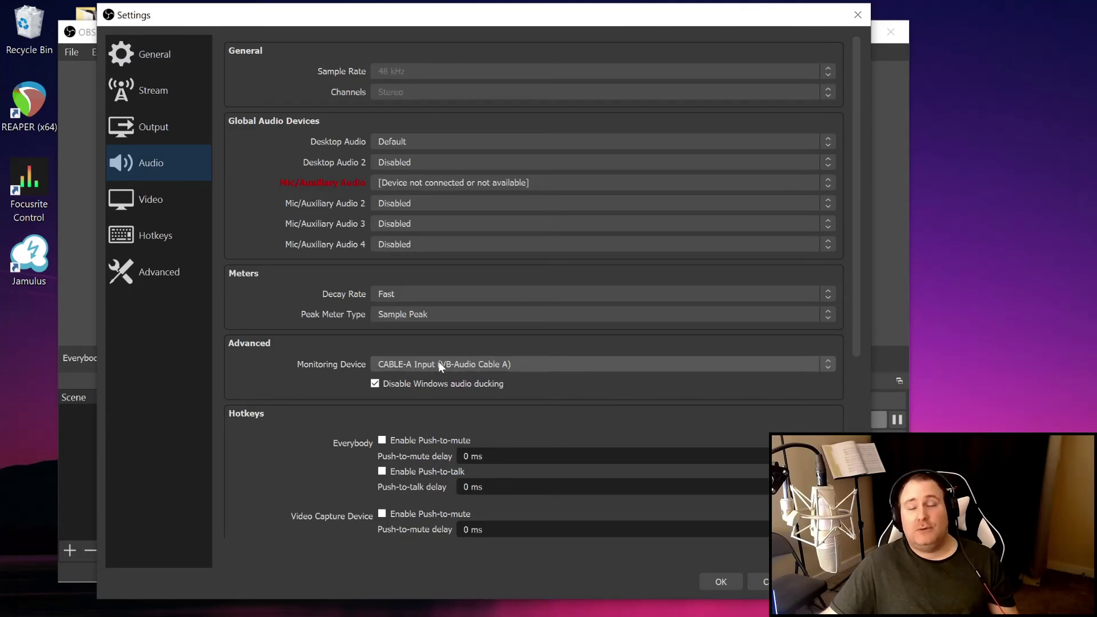
pyautogui.click(720, 582)
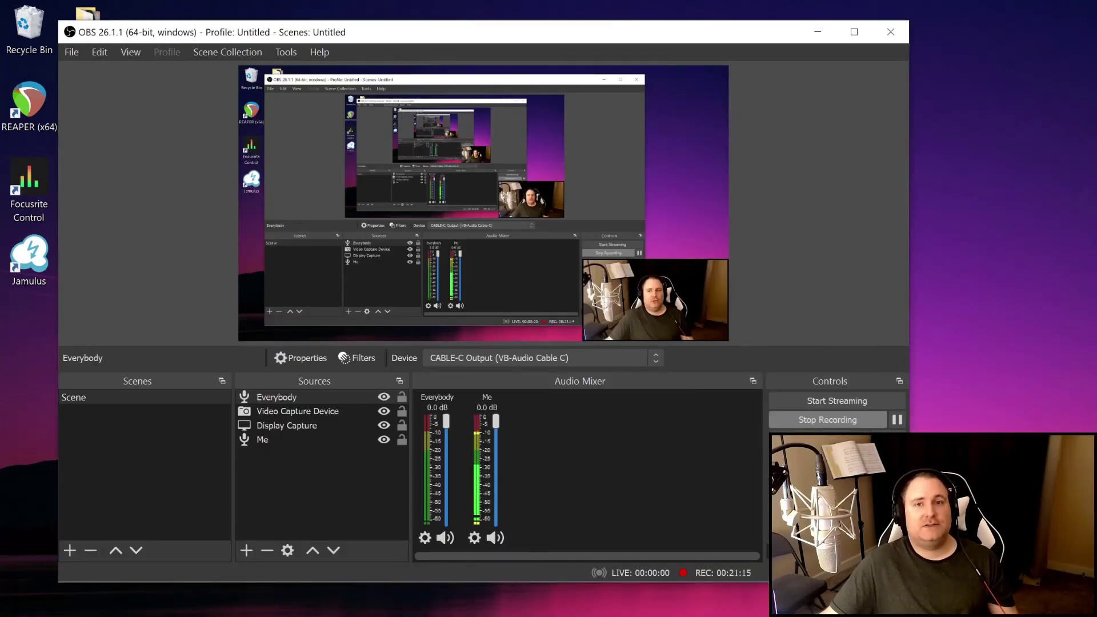
# Switch to the Zoom meeting and set its microphone to CABLE-A Output (VB-Audio Cable A) in the audio settings.
pyautogui.hotkey('alt', 'Tab')
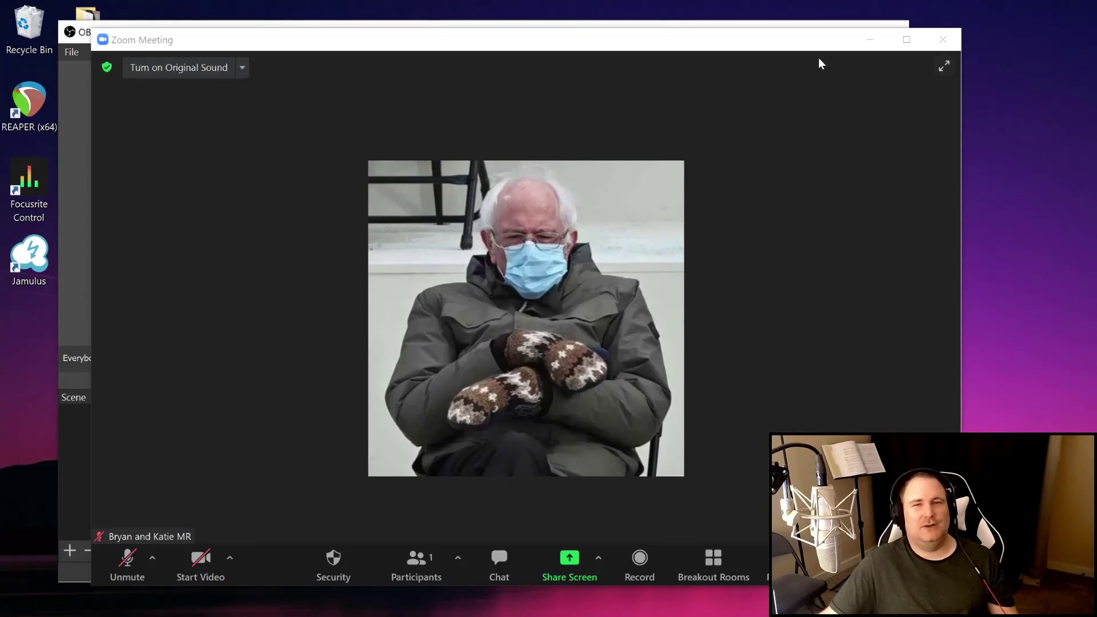
pyautogui.moveTo(778, 34); pyautogui.dragTo(742, 22)
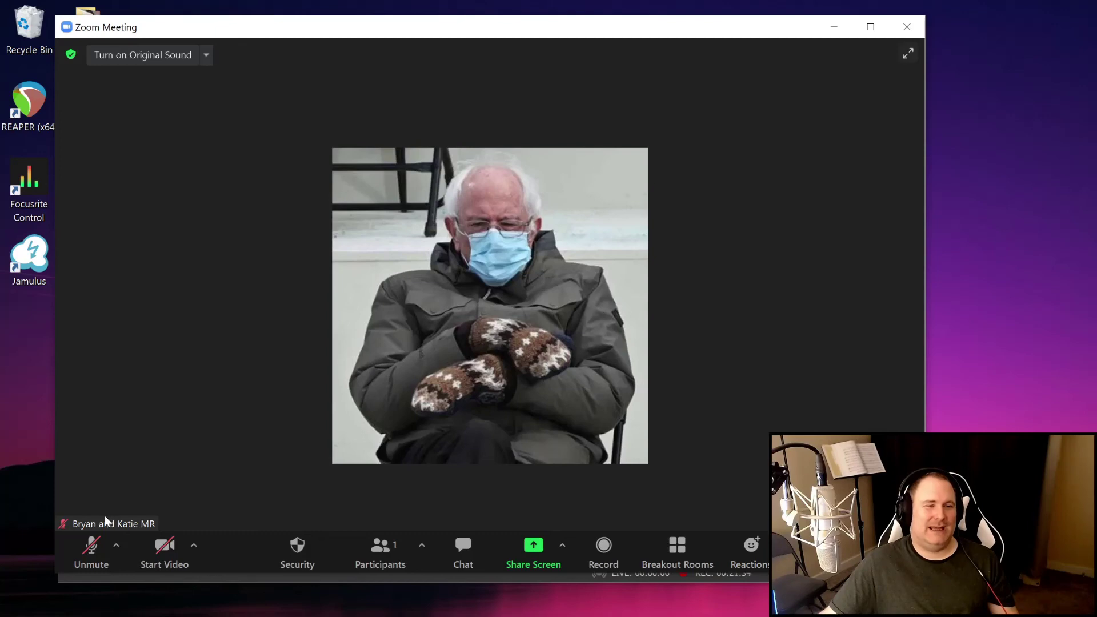
pyautogui.click(116, 544)
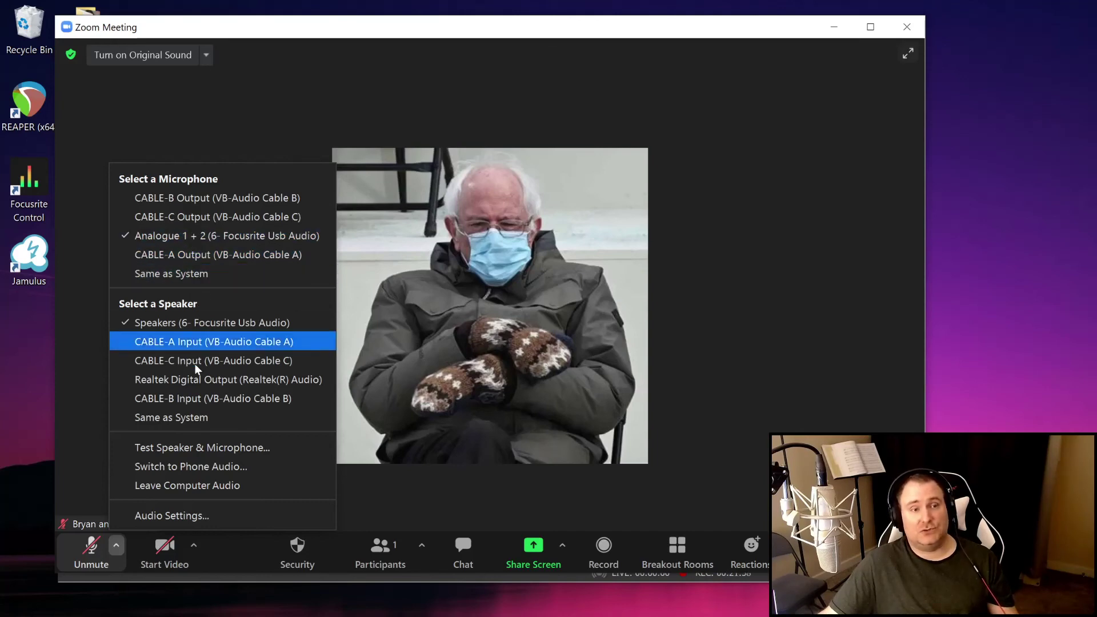
pyautogui.click(217, 515)
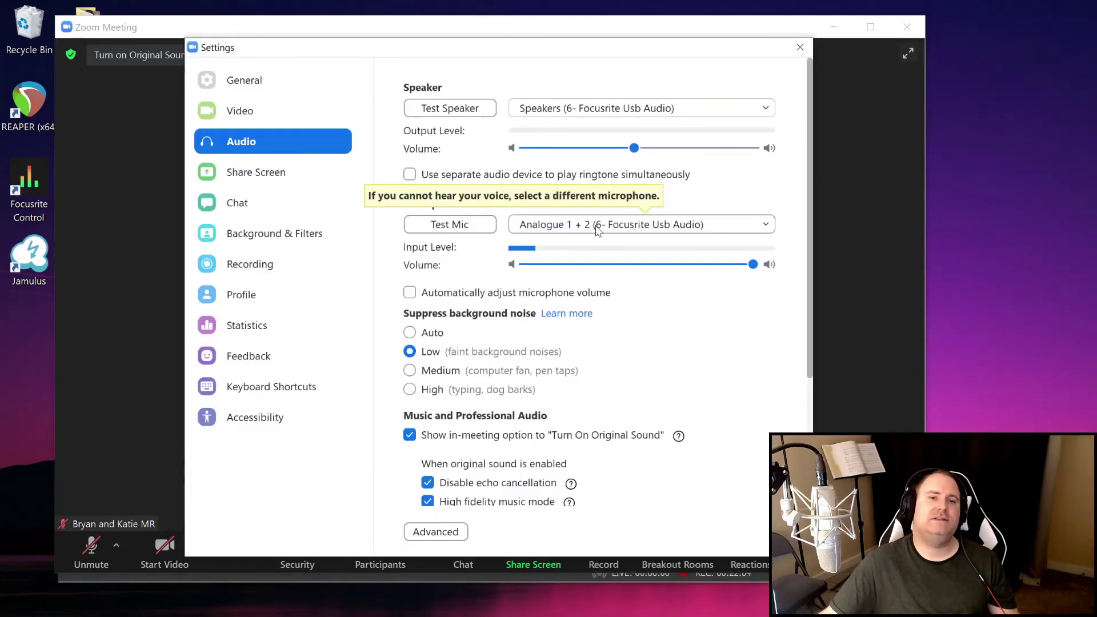
pyautogui.click(597, 230)
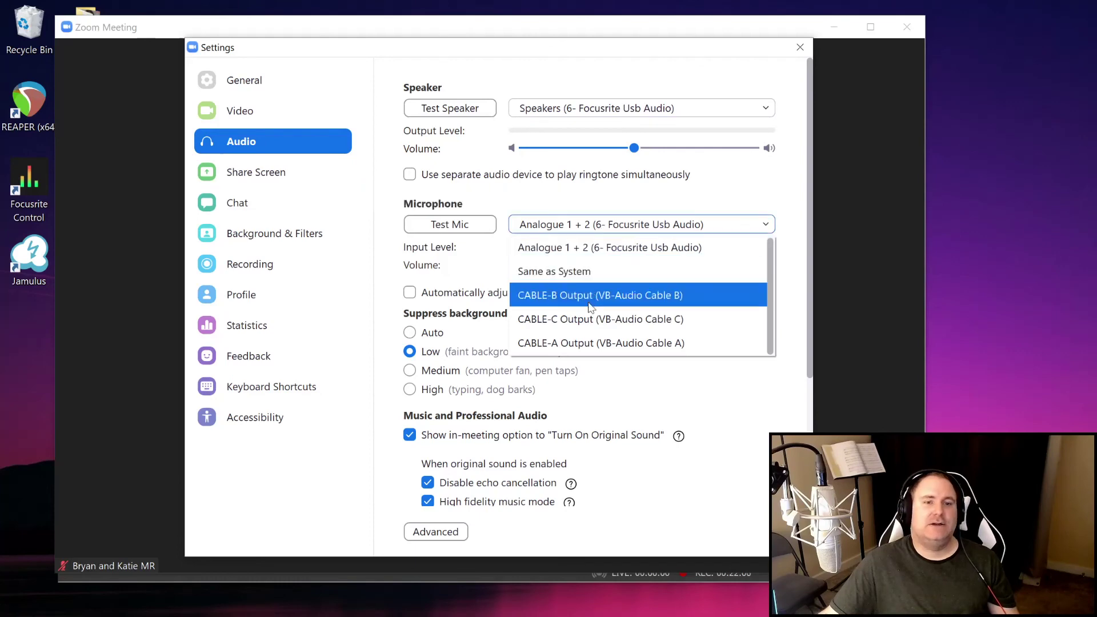
pyautogui.click(605, 344)
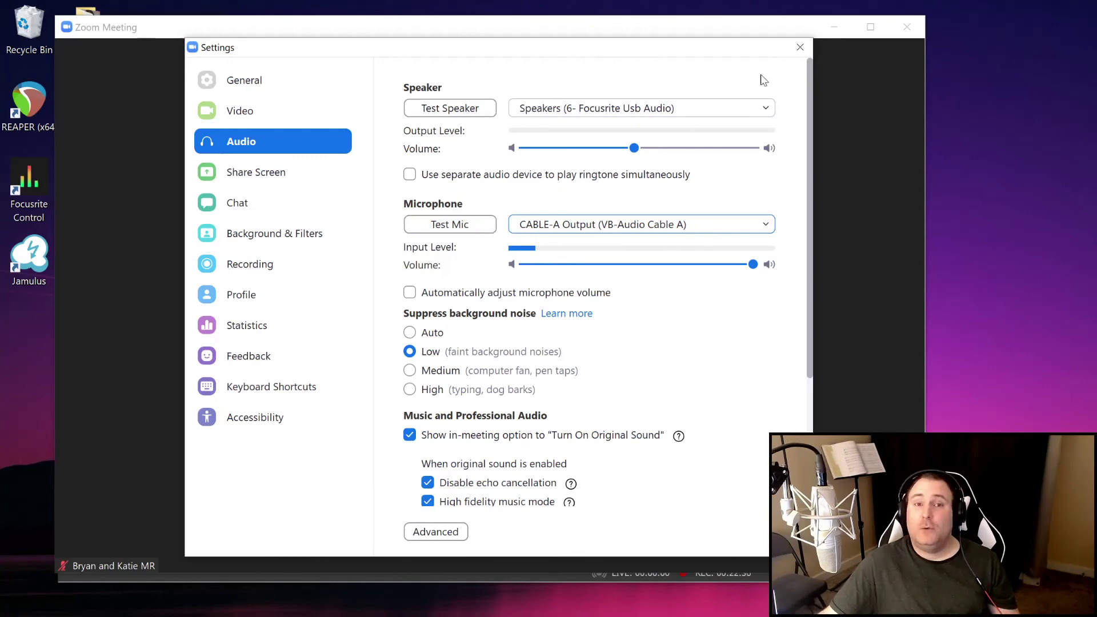
pyautogui.click(800, 48)
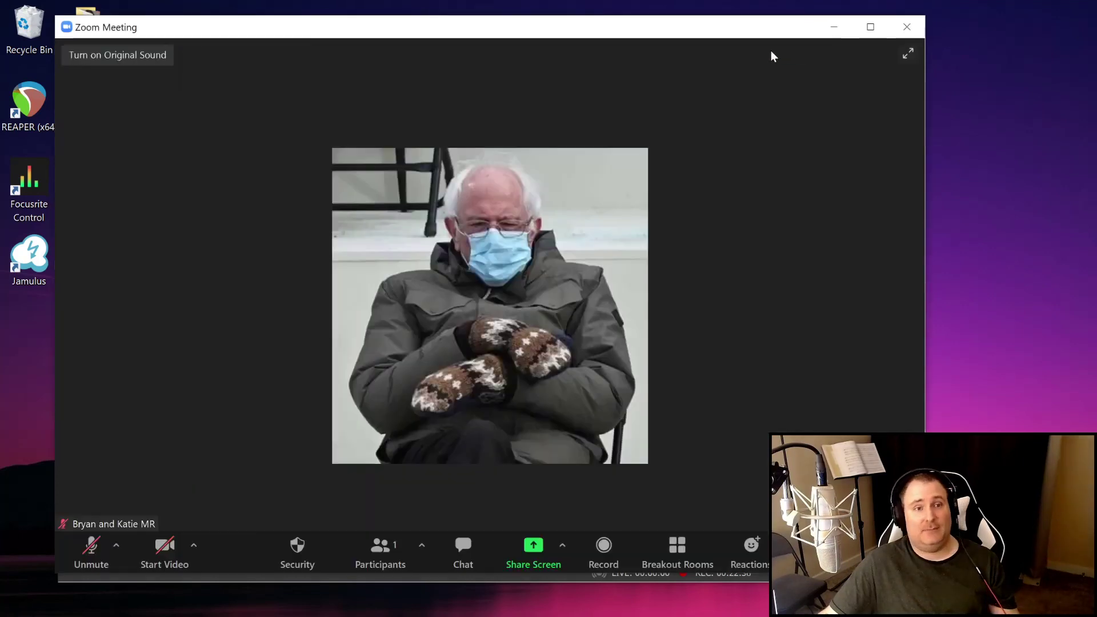
# Unmute the microphone in the Zoom meeting and minimize the meeting window.
pyautogui.click(97, 550)
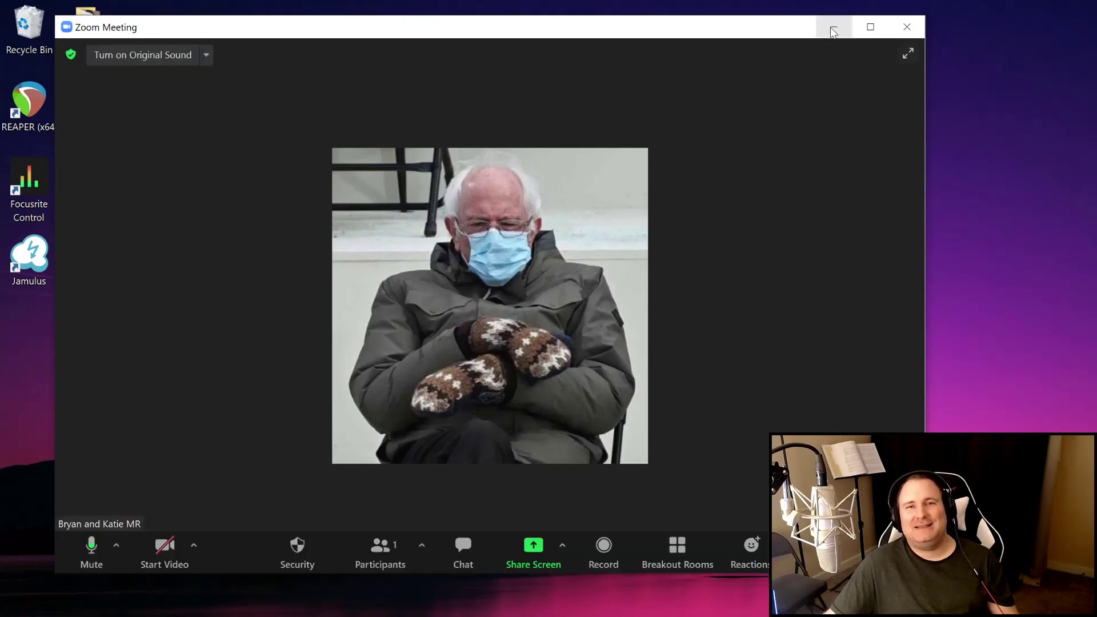
pyautogui.click(832, 29)
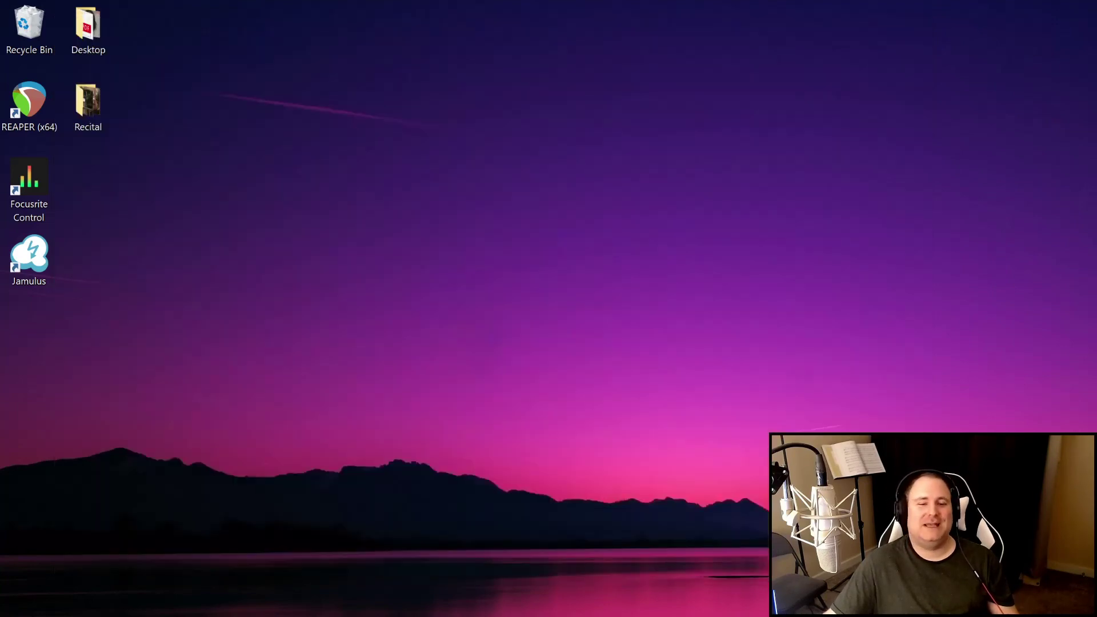